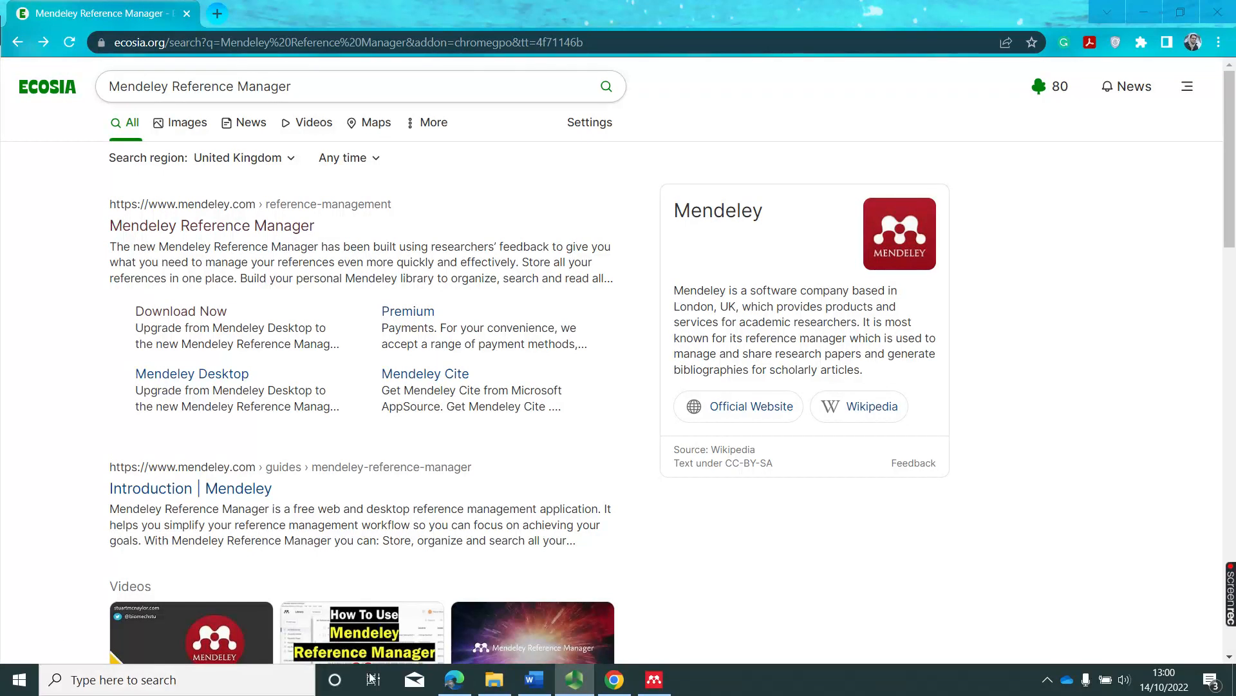
Open the Mendeley Reference Manager page from the search results, then launch the Mendeley desktop app.
{"action": "left_click", "coordinate": [230, 227]}
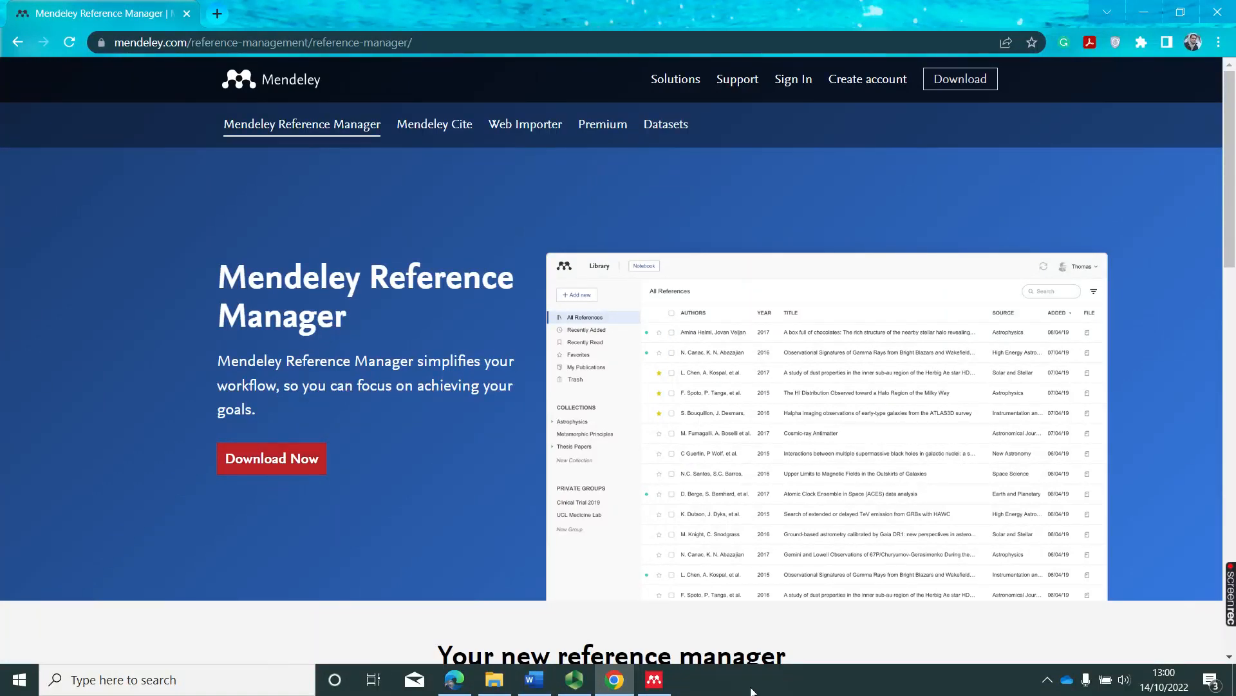
{"action": "left_click", "coordinate": [650, 687]}
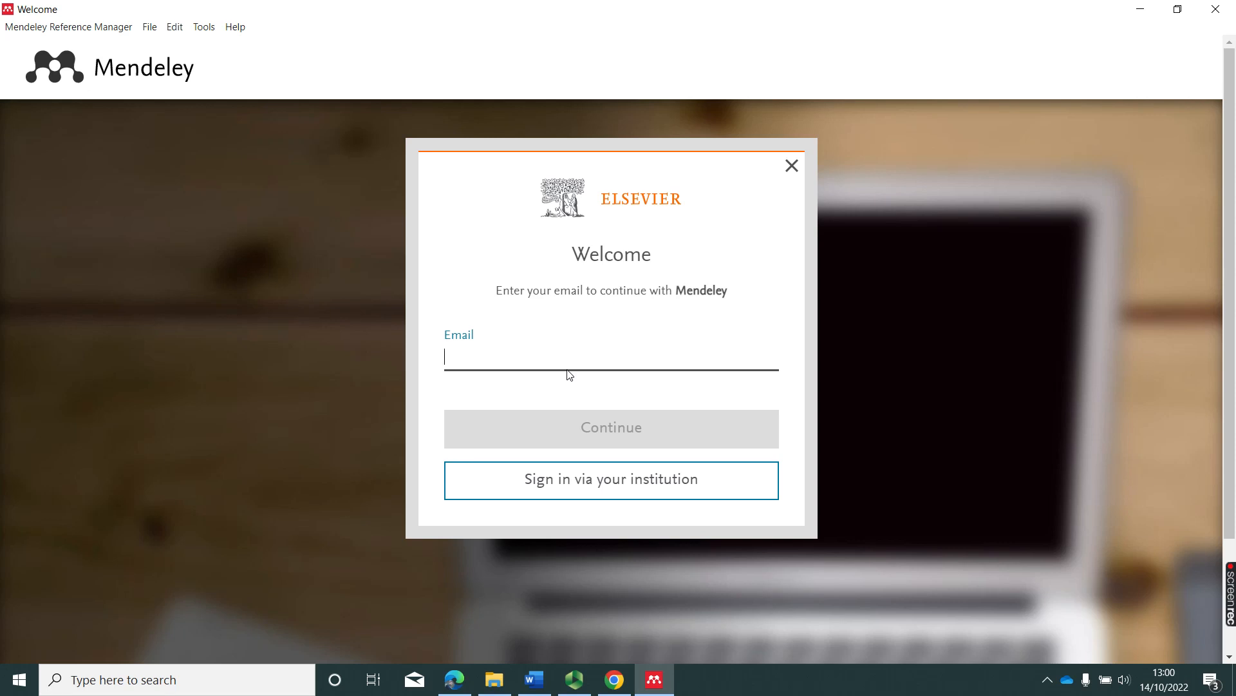
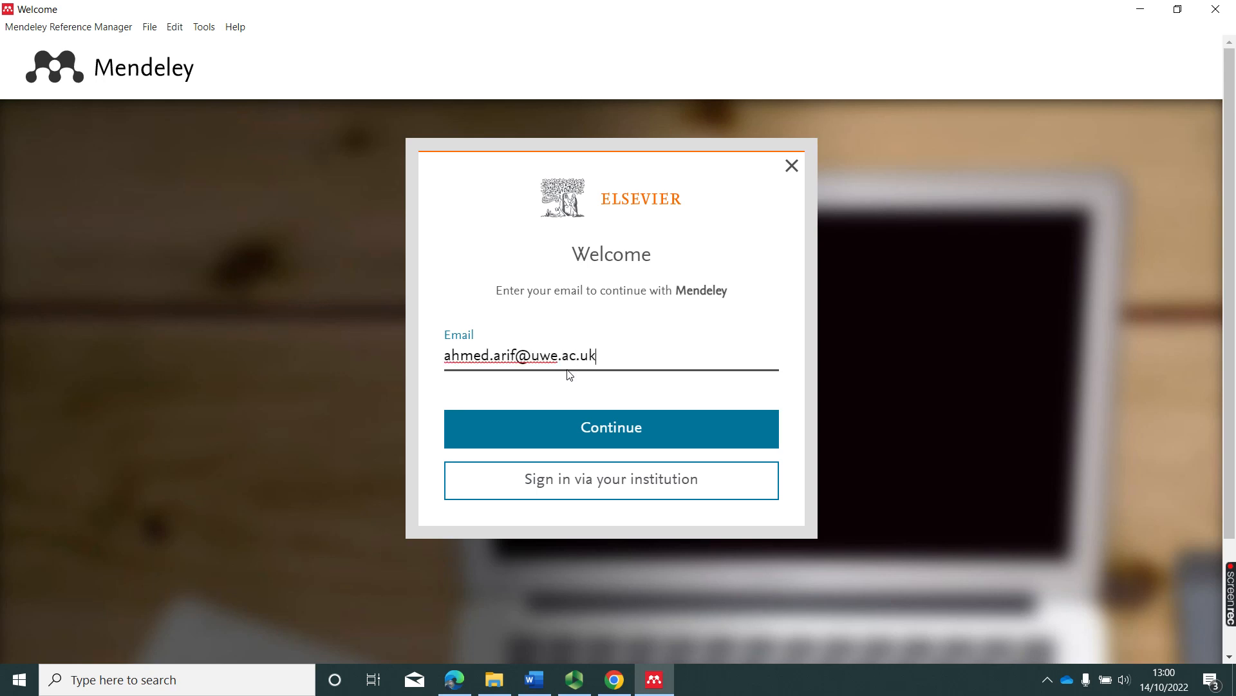
Sign in to Mendeley with the university e-mail through University of the West of England access.
{"action": "left_click", "coordinate": [617, 423]}
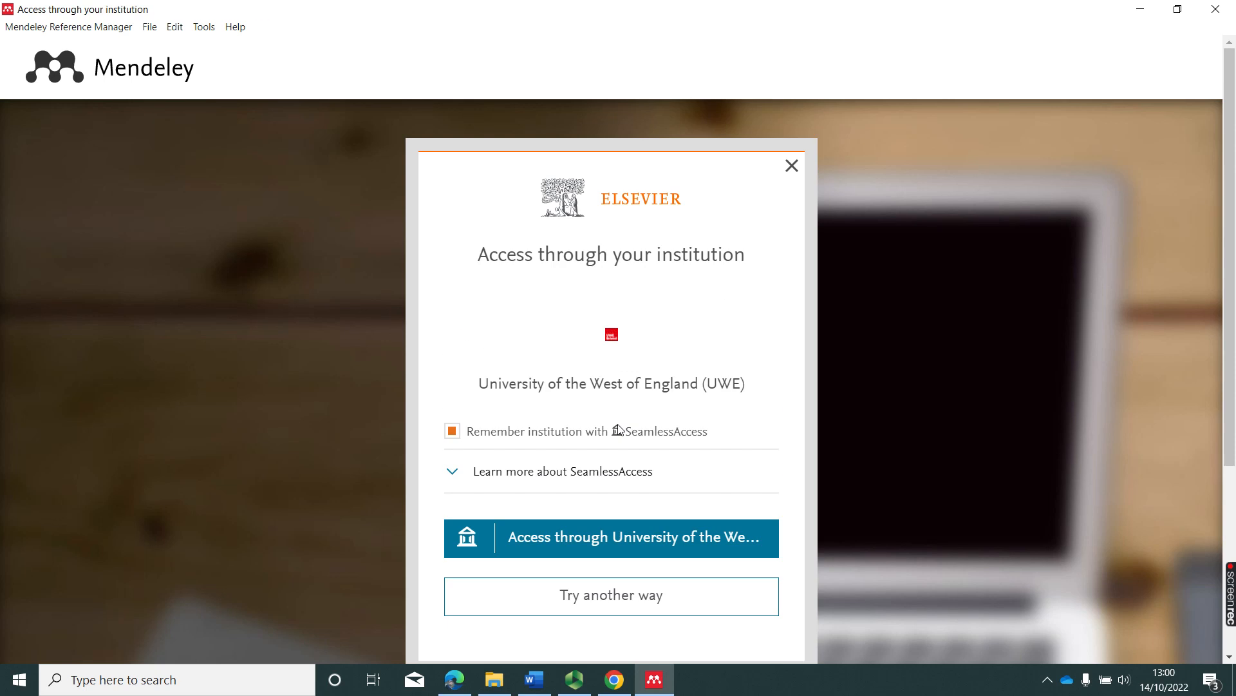
{"action": "left_click", "coordinate": [600, 536]}
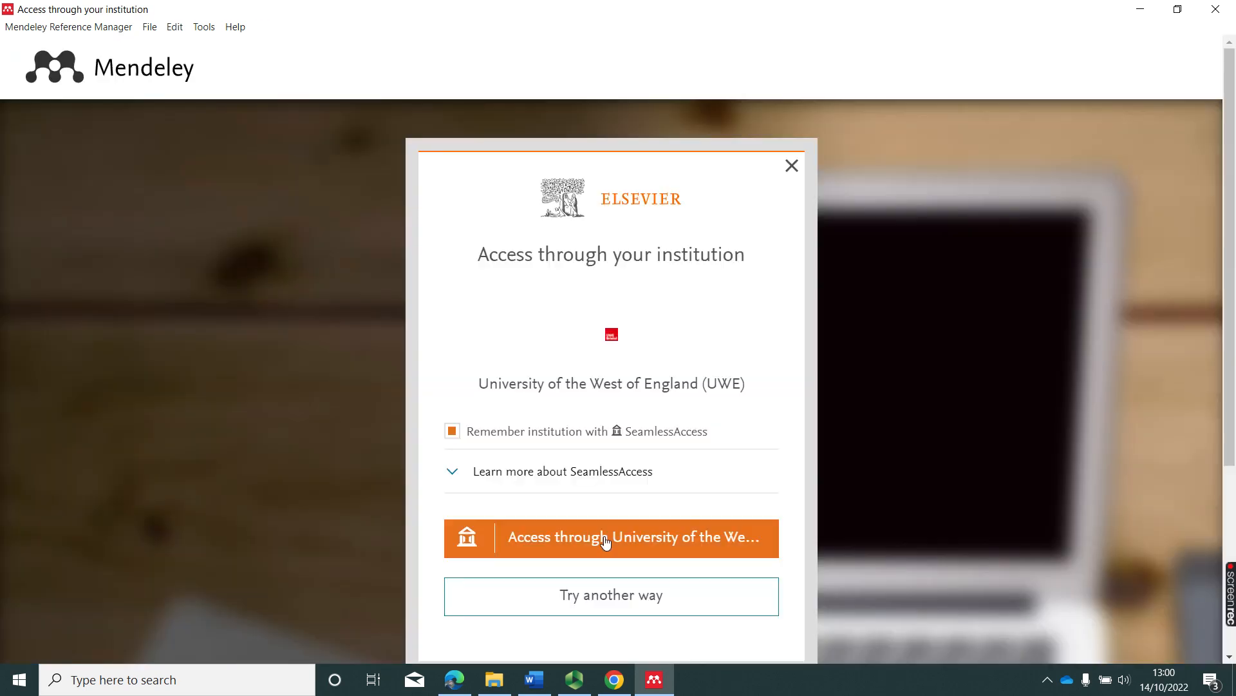
{"action": "left_click", "coordinate": [629, 537]}
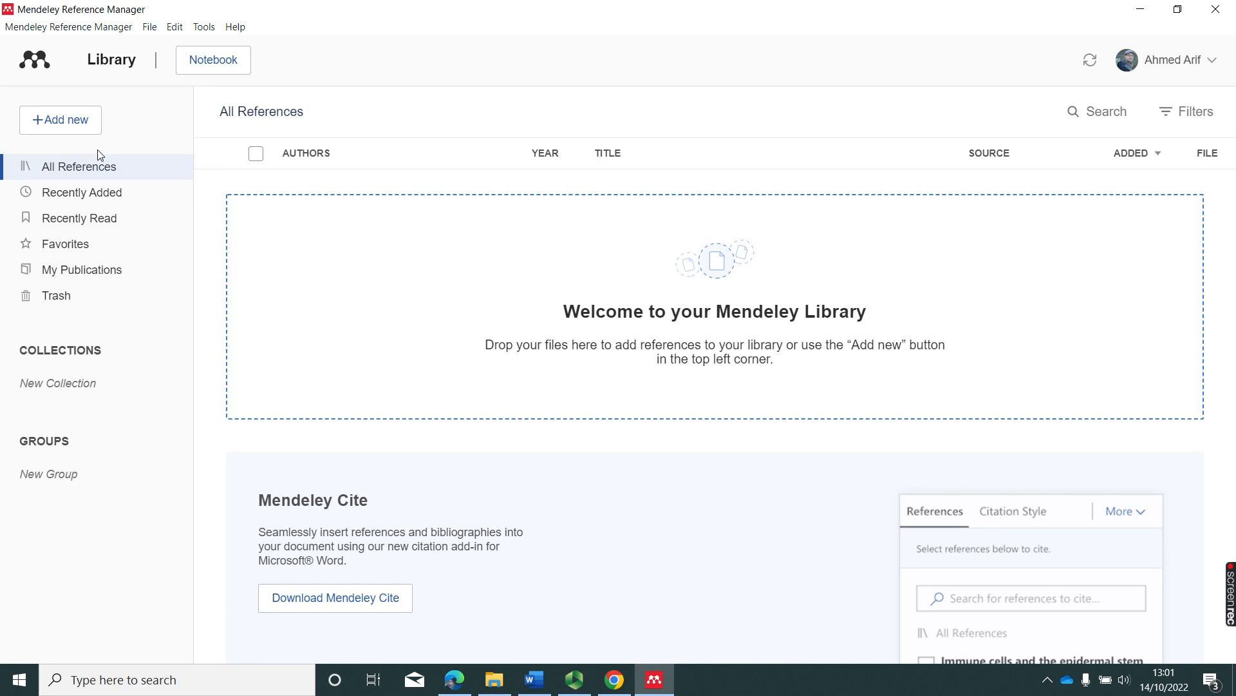
Import two article PDFs from Downloads into the Mendeley library.
{"action": "left_click", "coordinate": [79, 129]}
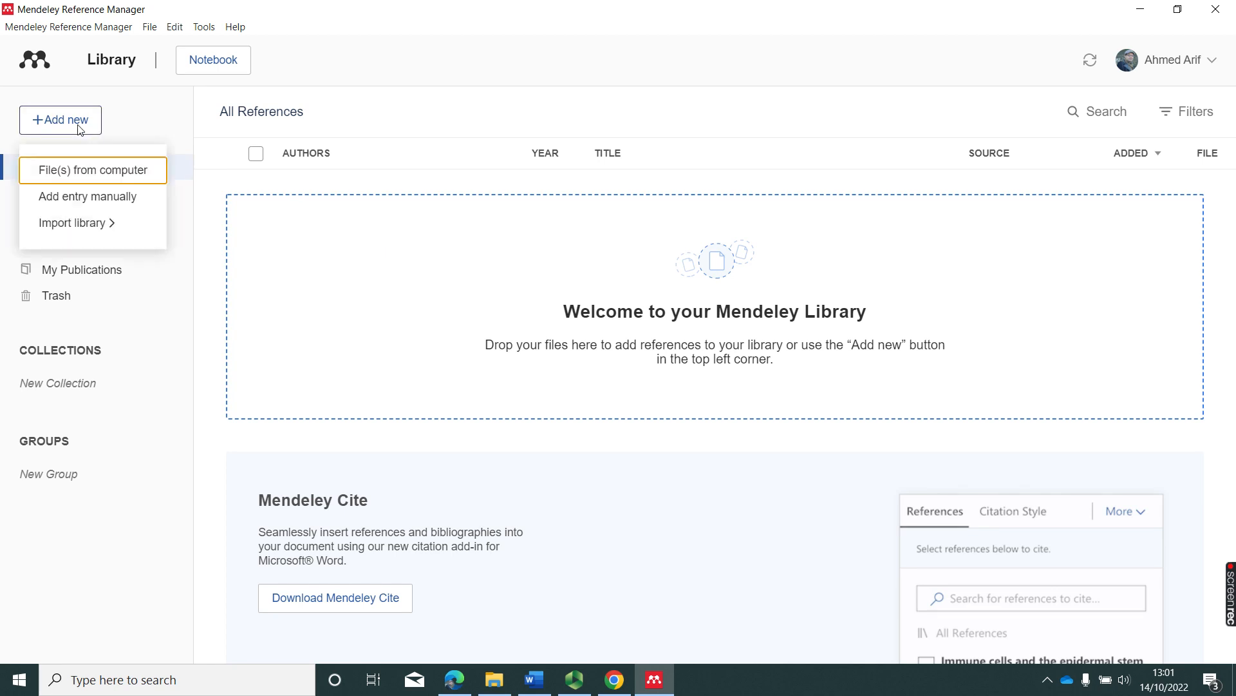
{"action": "mouse_move", "coordinate": [120, 229]}
{"action": "left_click", "coordinate": [58, 172]}
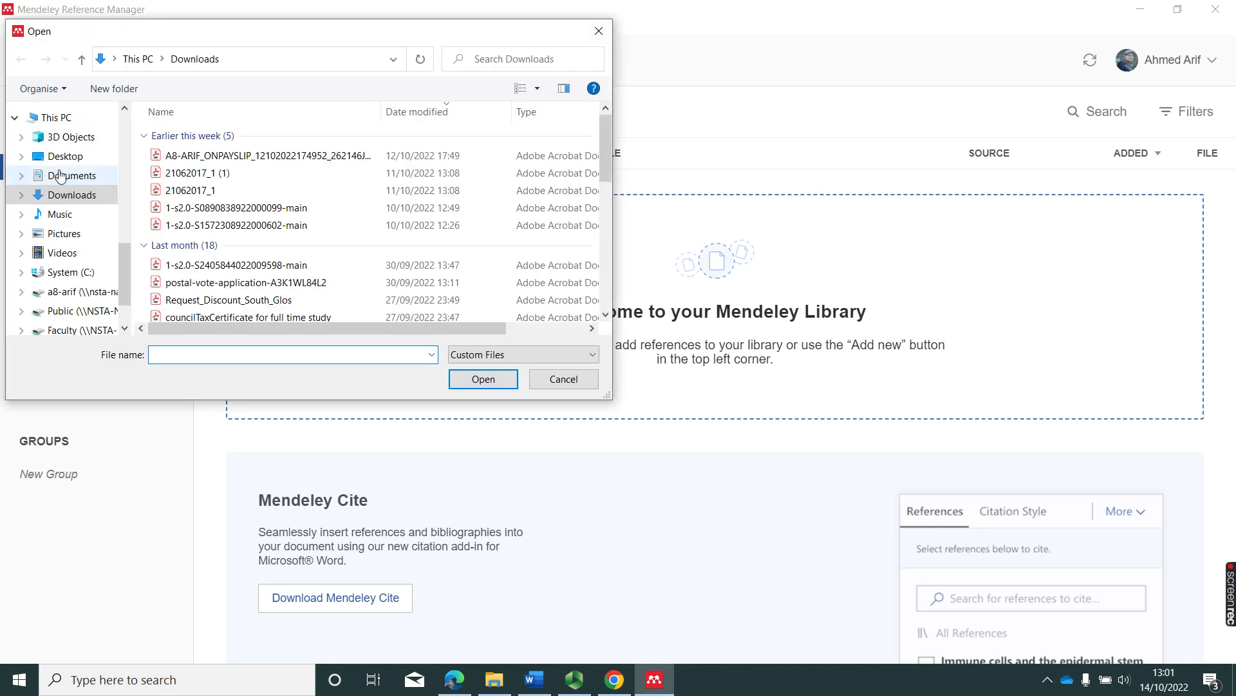
{"action": "left_click", "coordinate": [238, 208]}
{"action": "left_click", "coordinate": [241, 227], "text": "ctrl"}
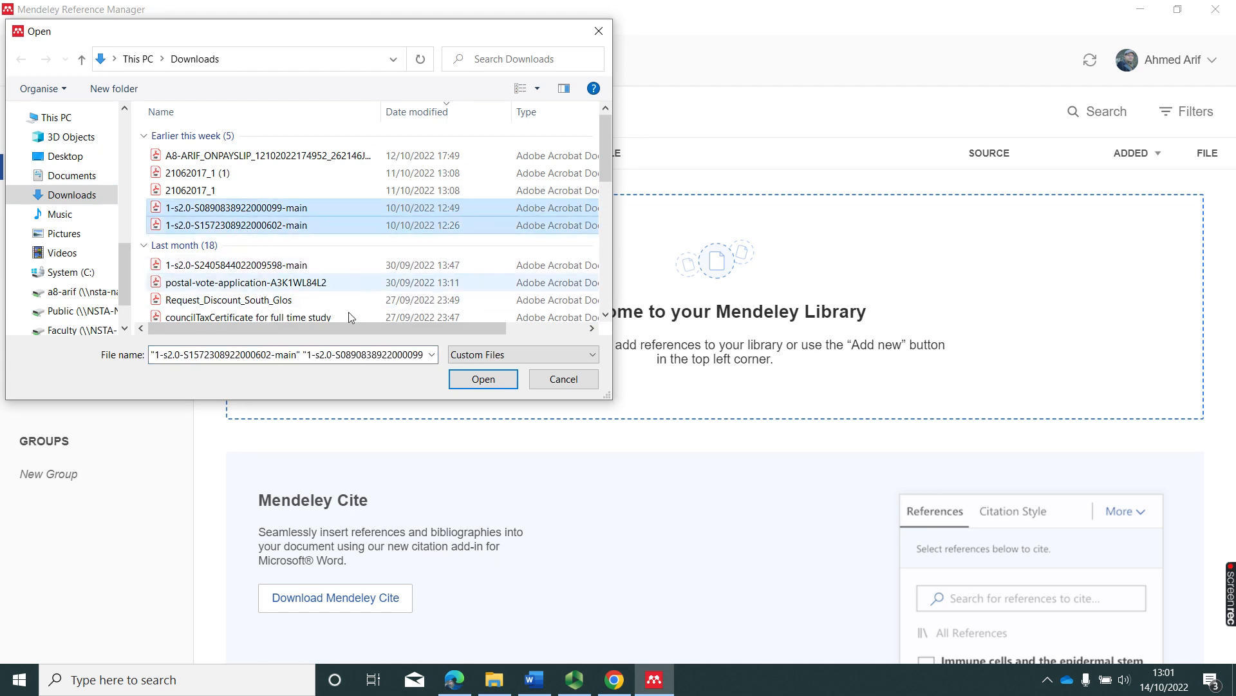
{"action": "left_click", "coordinate": [468, 380]}
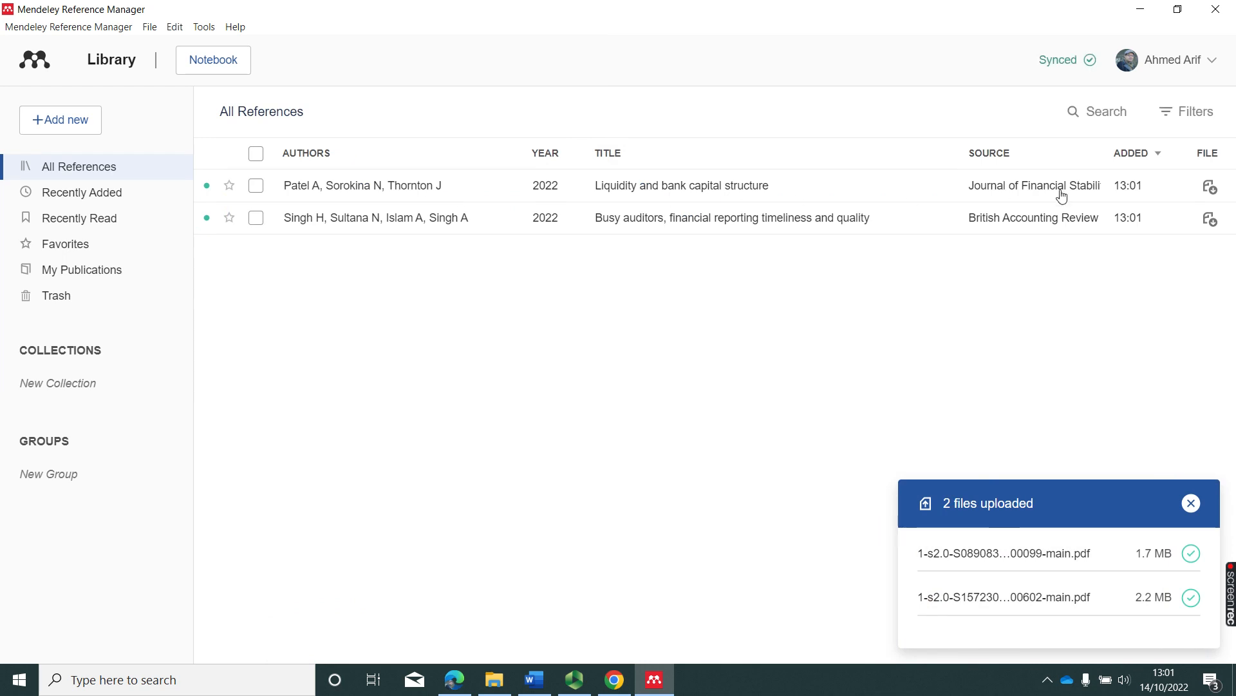
Import three more article PDFs from Downloads, bringing the library to five papers.
{"action": "left_click", "coordinate": [64, 122]}
{"action": "left_click", "coordinate": [95, 181]}
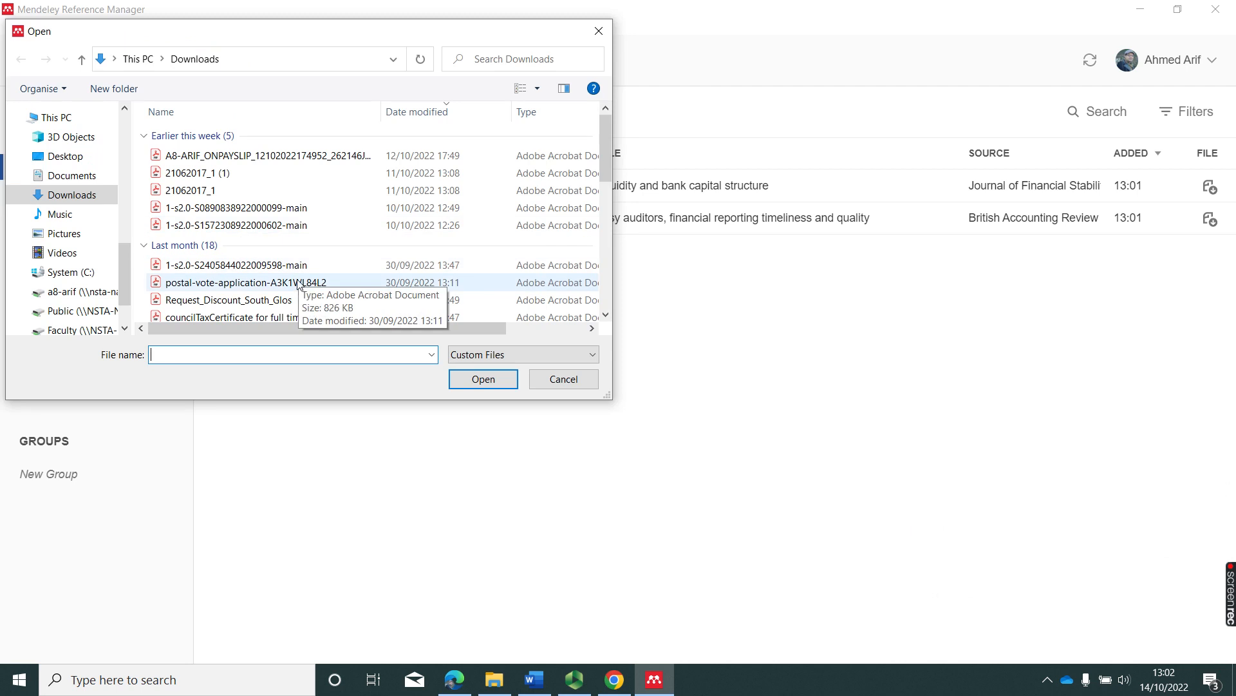
{"action": "left_click", "coordinate": [282, 265]}
{"action": "scroll", "coordinate": [283, 277], "scroll_direction": "down", "scroll_amount": 3}
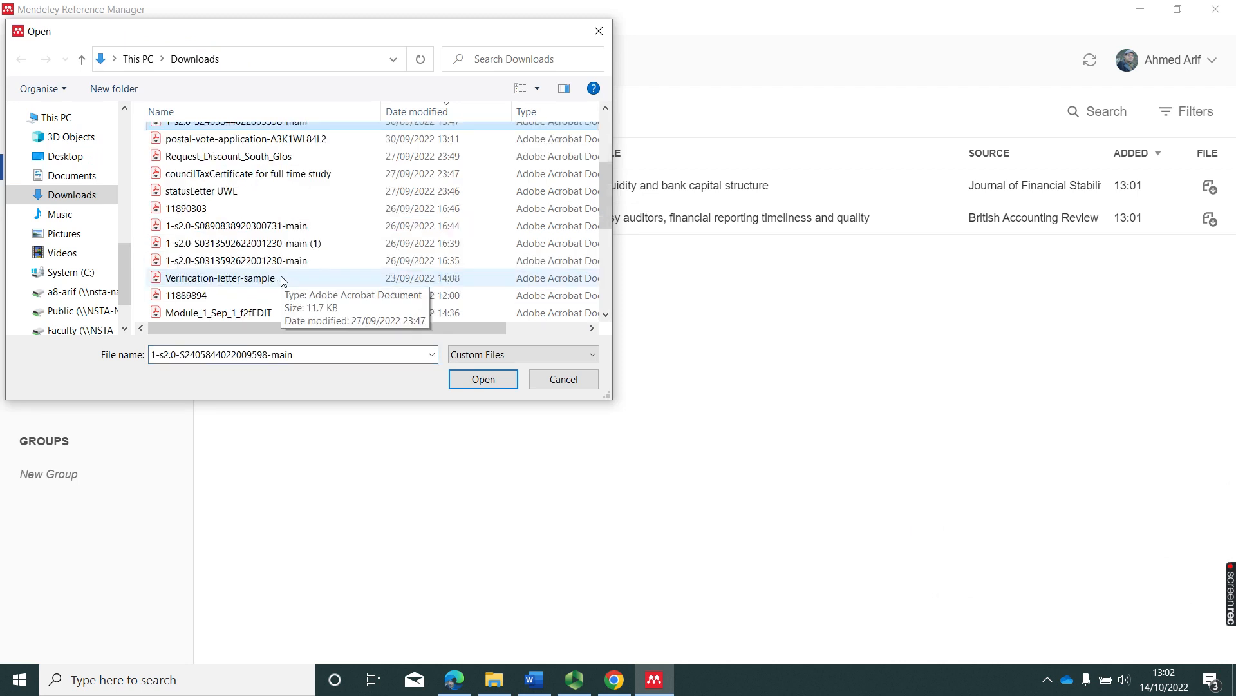
{"action": "left_click", "coordinate": [277, 230], "text": "ctrl"}
{"action": "left_click", "coordinate": [273, 262], "text": "ctrl"}
{"action": "left_click", "coordinate": [482, 380]}
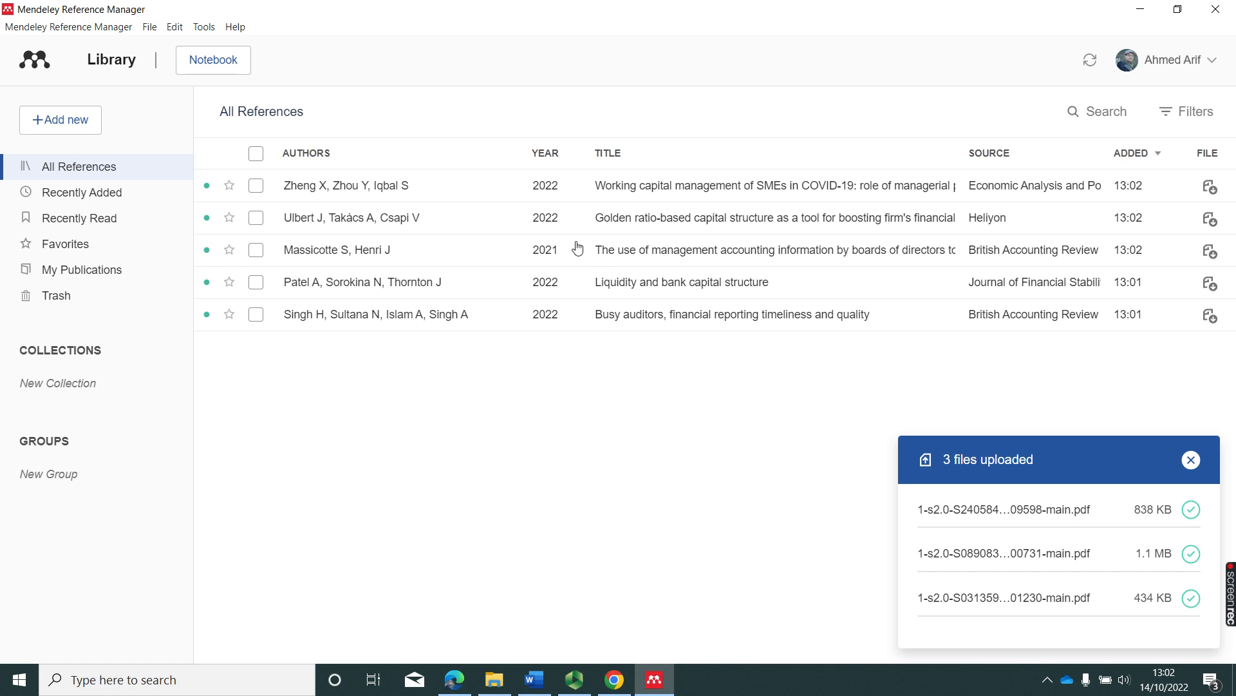
Open the Working capital management of SMEs paper and highlight the Introduction's first paragraph in yellow.
{"action": "double_click", "coordinate": [391, 189]}
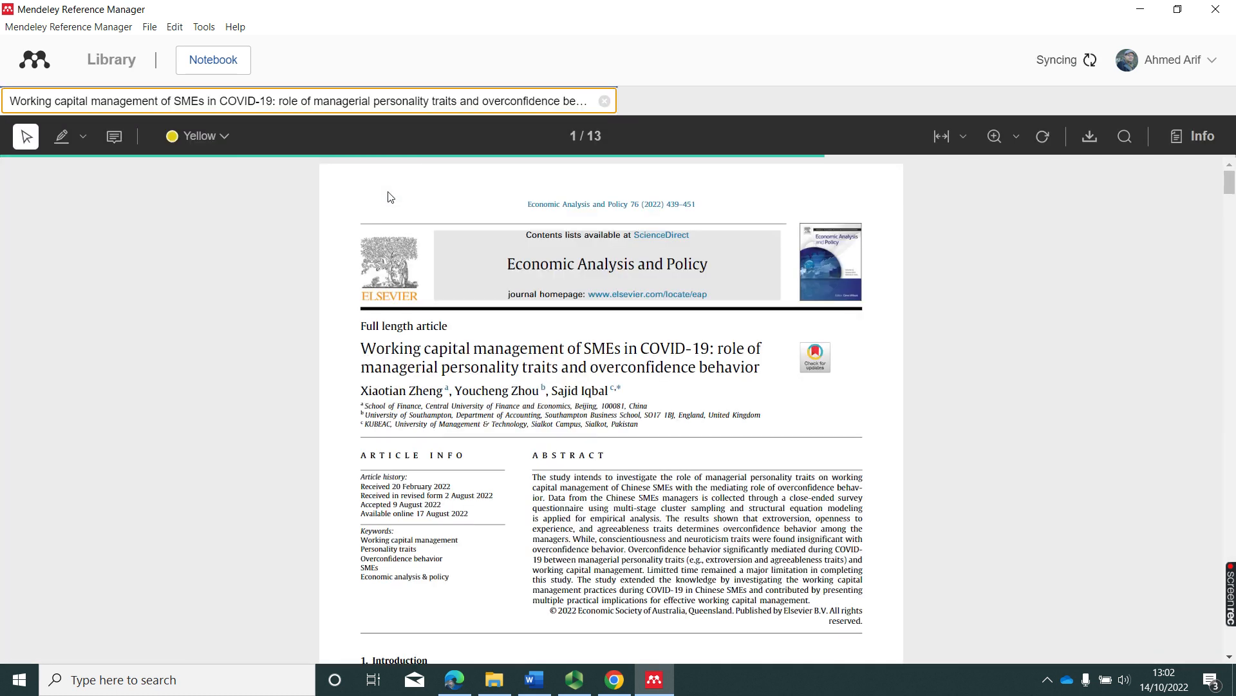
{"action": "scroll", "coordinate": [856, 384], "scroll_direction": "down", "scroll_amount": 5}
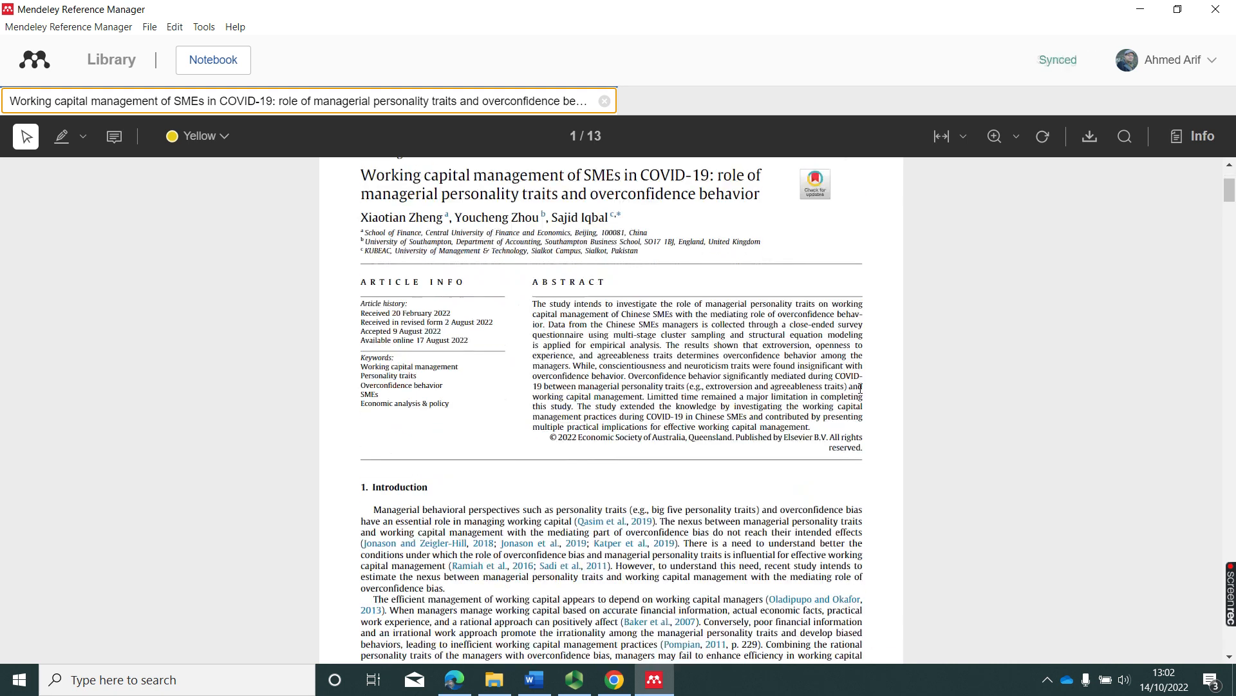
{"action": "scroll", "coordinate": [528, 402], "scroll_direction": "up", "scroll_amount": 5}
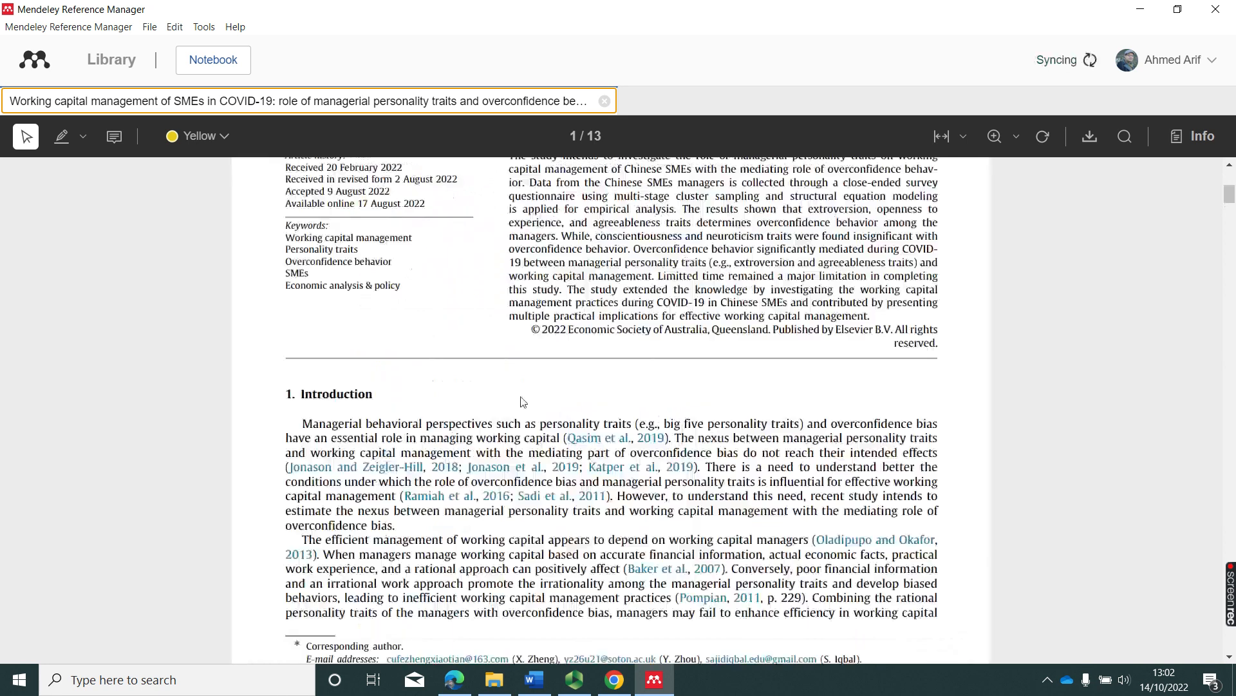
{"action": "left_click", "coordinate": [65, 137]}
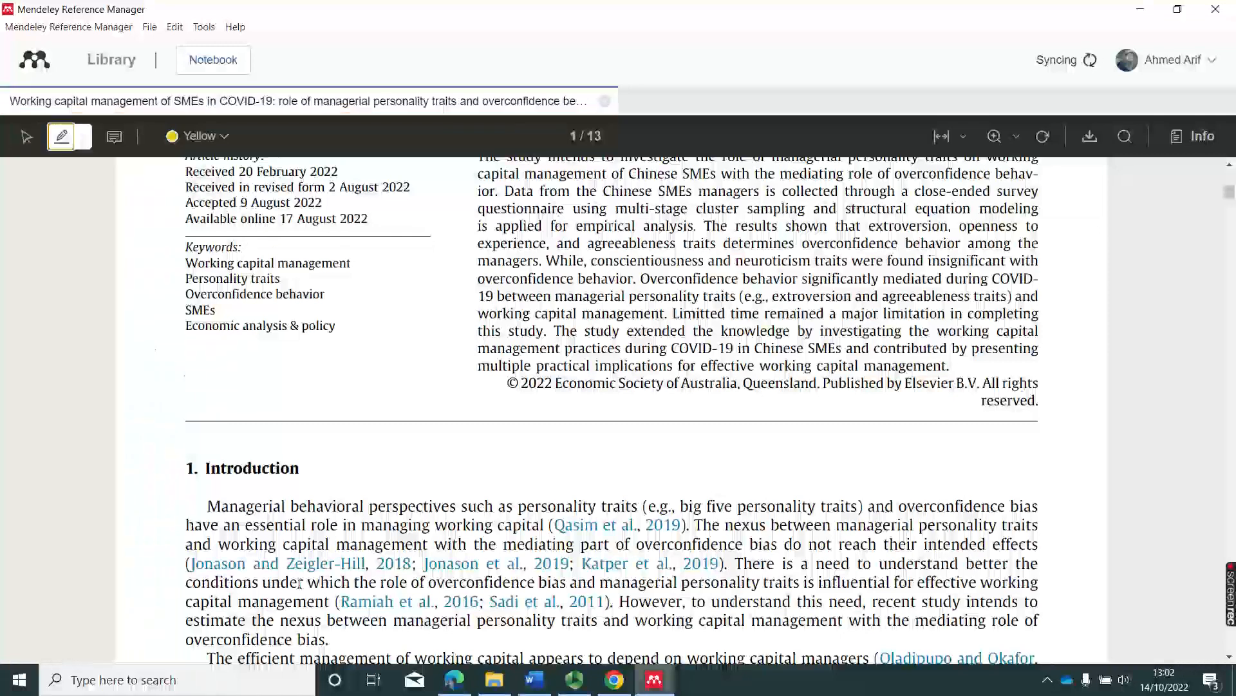
{"action": "left_click_drag", "start_coordinate": [241, 521], "coordinate": [329, 521]}
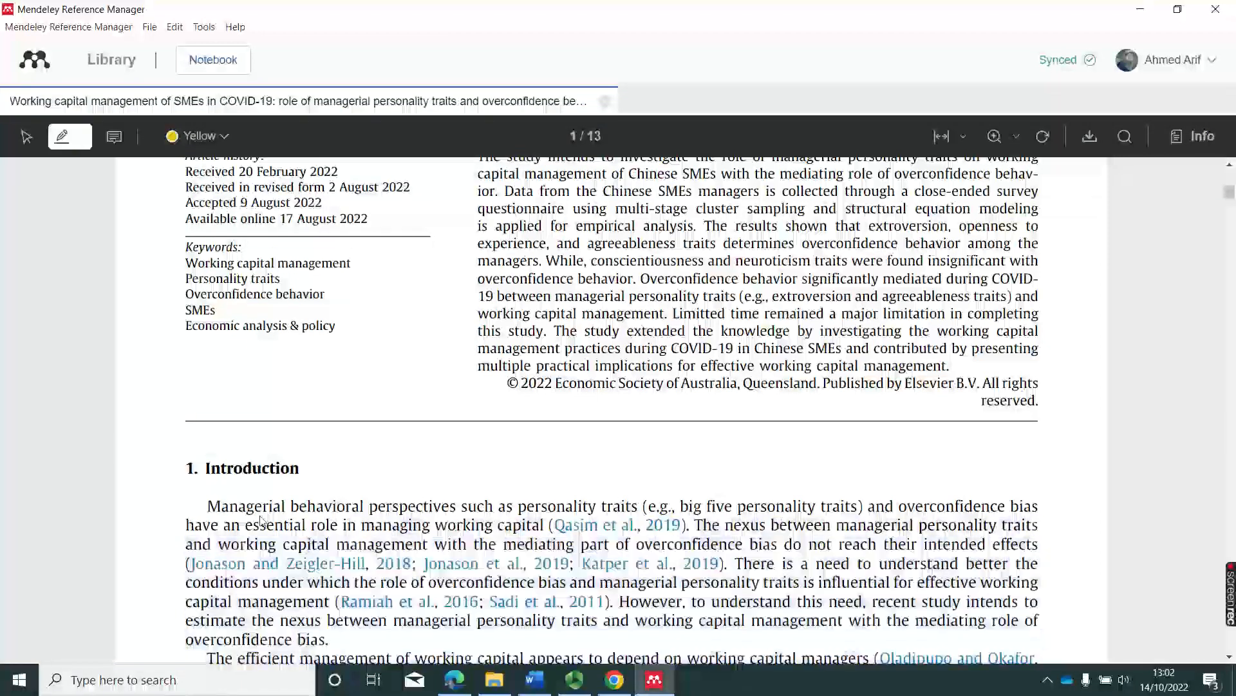
{"action": "left_click_drag", "start_coordinate": [207, 506], "coordinate": [1030, 661]}
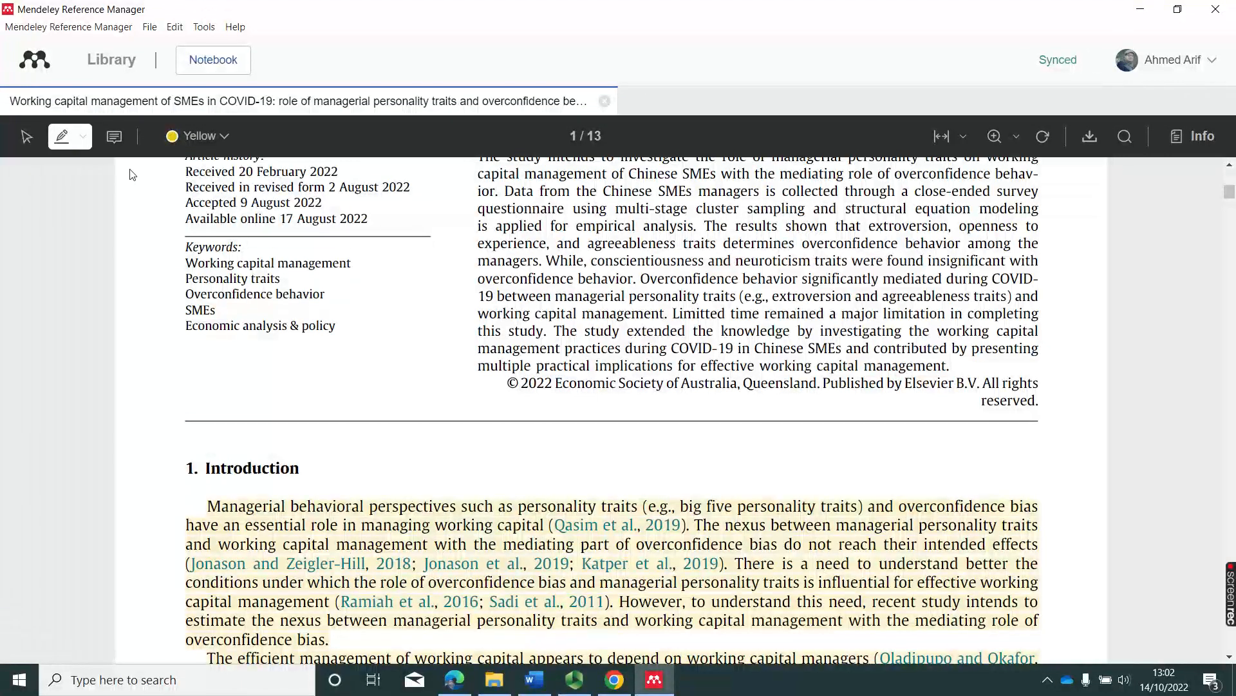
Add the comment 'This is the introduction section.' beside the Introduction heading.
{"action": "left_click", "coordinate": [123, 144]}
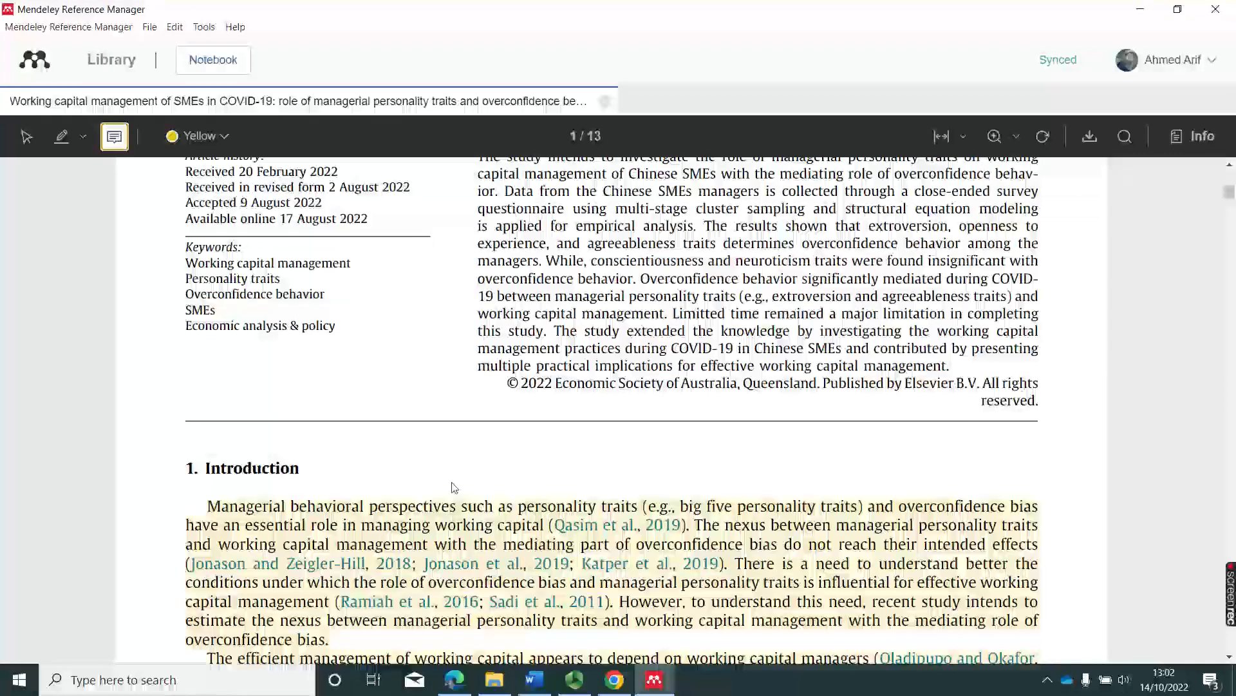
{"action": "scroll", "coordinate": [434, 425], "scroll_direction": "down", "scroll_amount": 3}
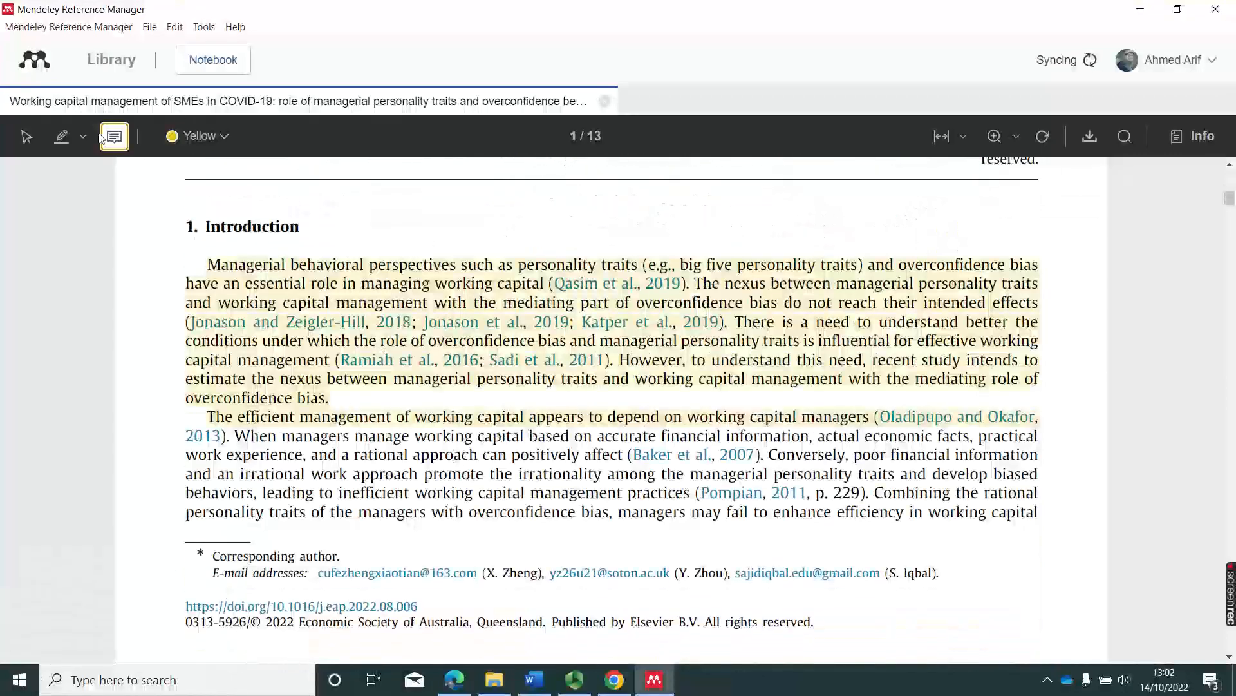
{"action": "left_click", "coordinate": [345, 221]}
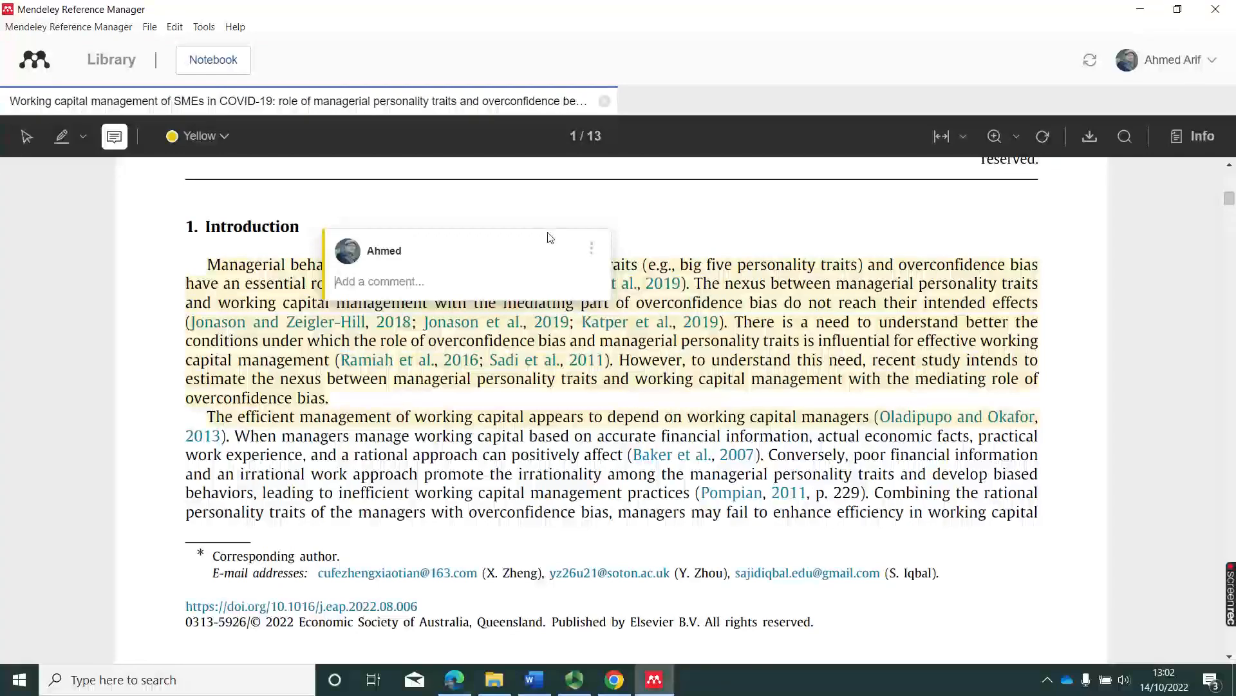
{"action": "type", "text": "This "}
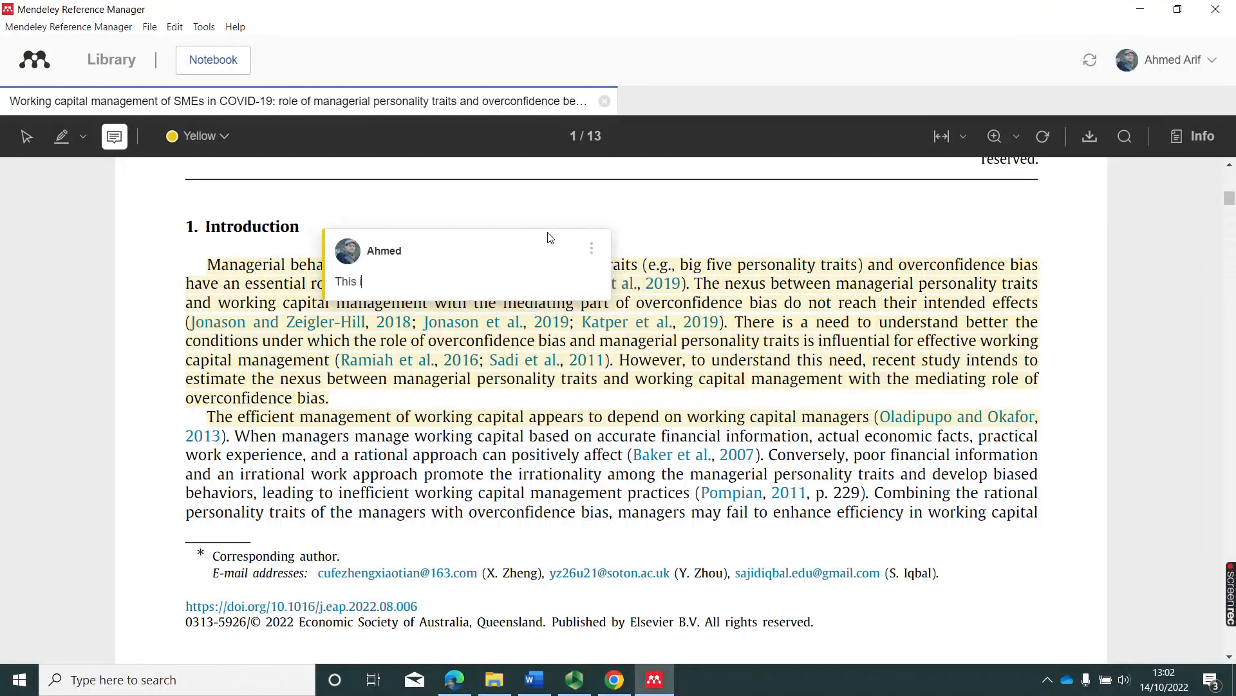
{"action": "type", "text": "is the introduction section."}
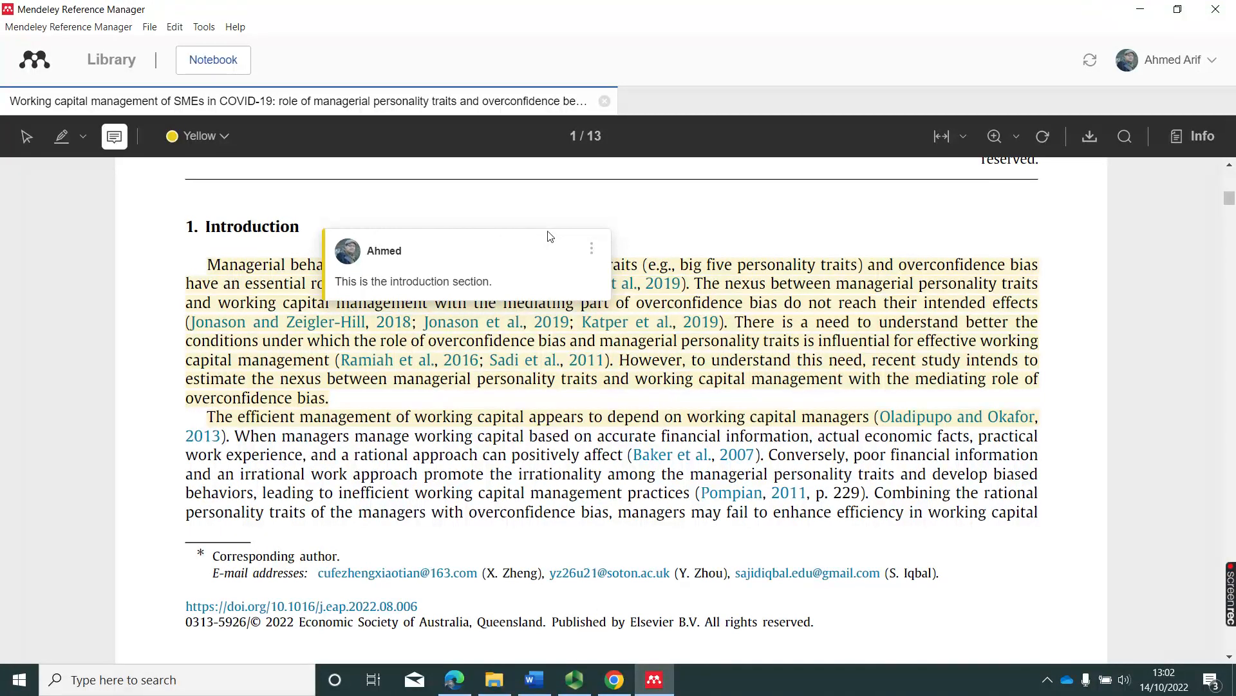
{"action": "left_click", "coordinate": [708, 221]}
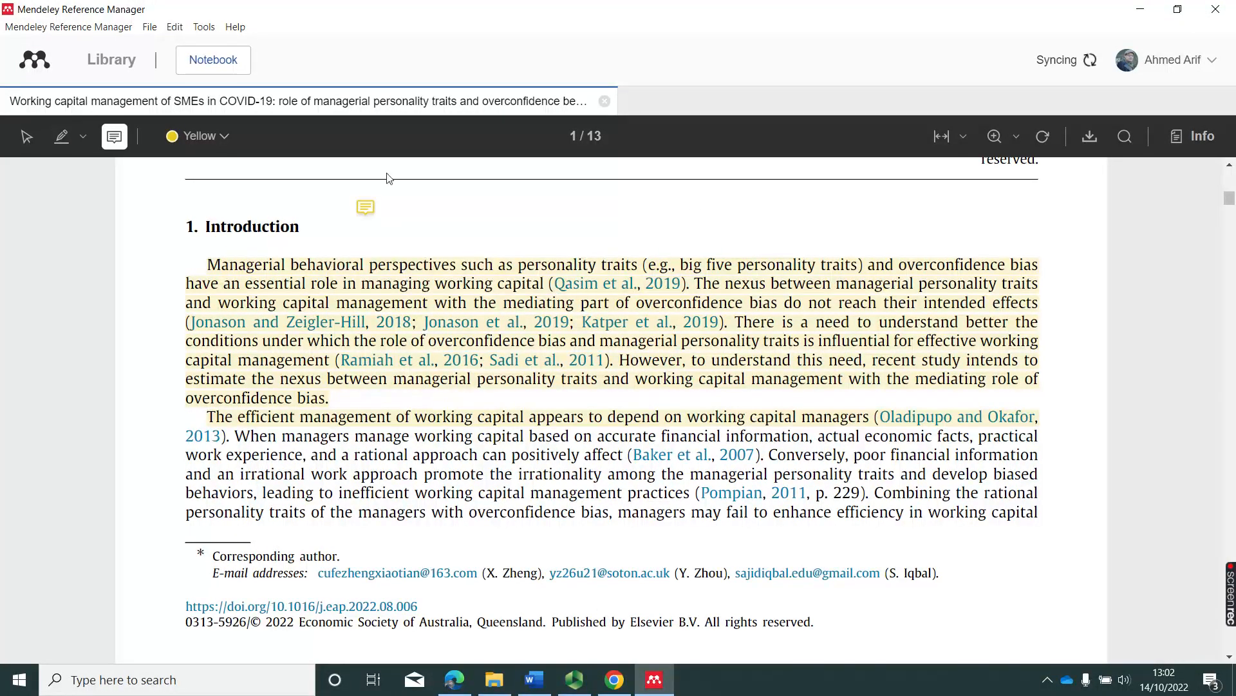
{"action": "left_click", "coordinate": [370, 213]}
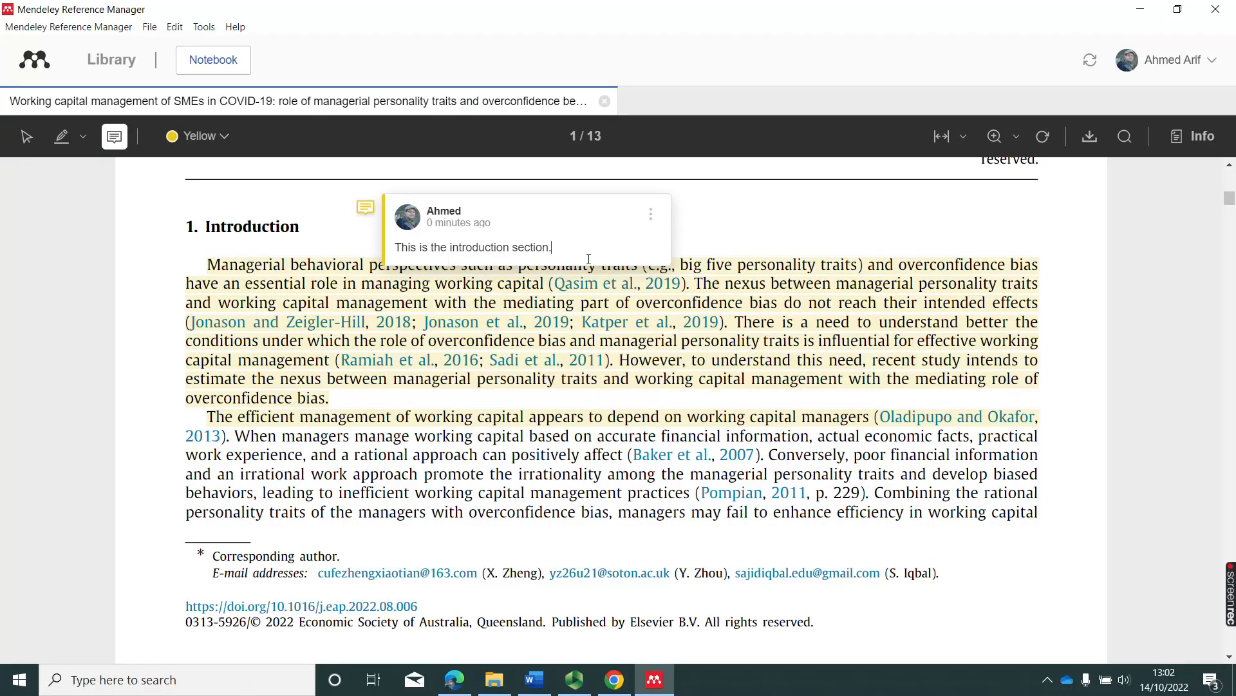
Close the paper, briefly reopen it, and return to the All References list.
{"action": "left_click", "coordinate": [604, 101]}
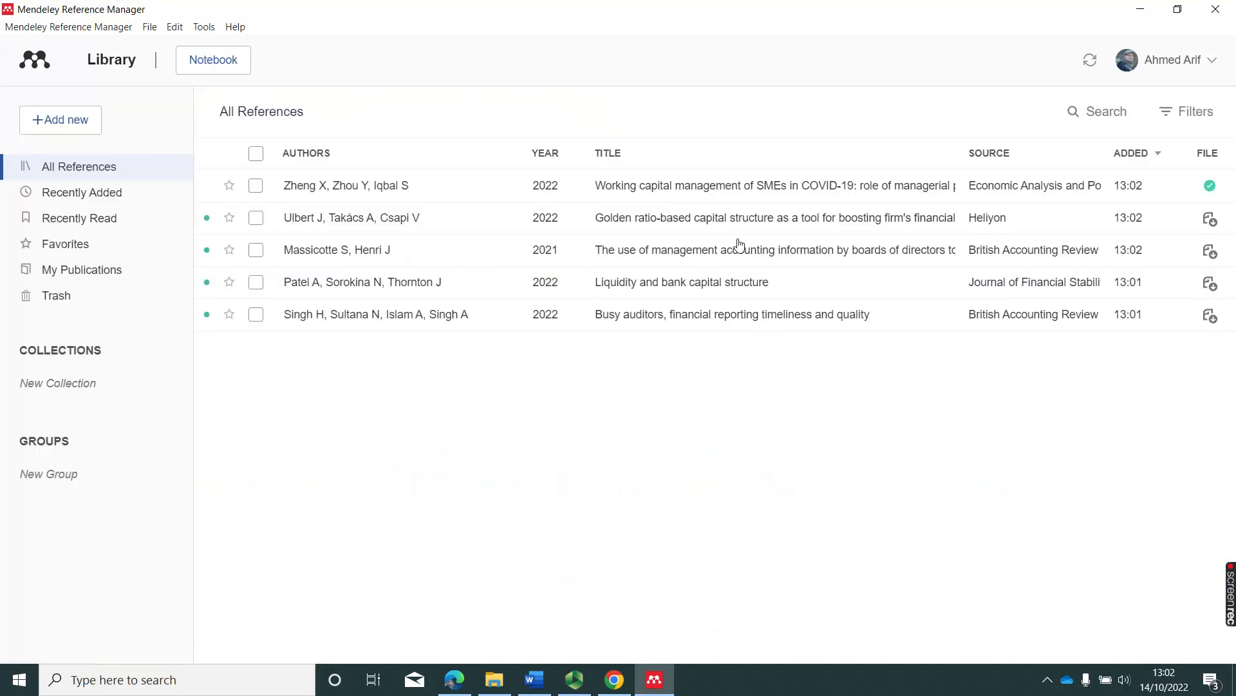
{"action": "double_click", "coordinate": [829, 185]}
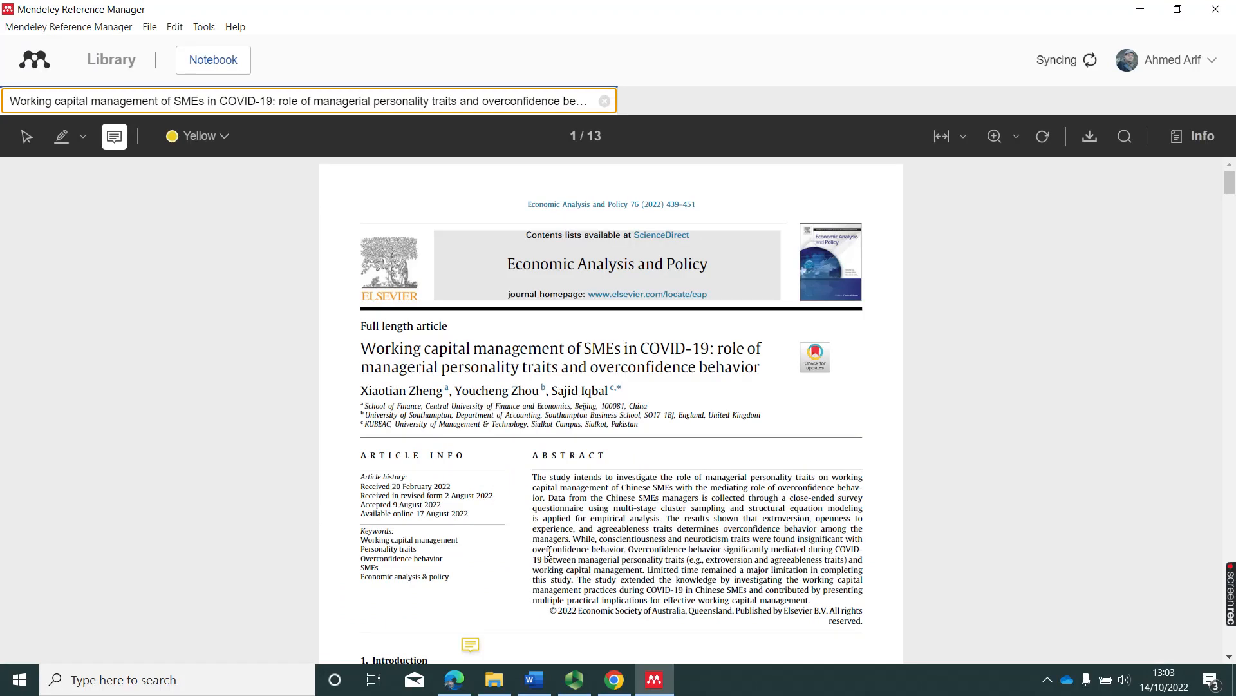
{"action": "scroll", "coordinate": [551, 533], "scroll_direction": "down", "scroll_amount": 5}
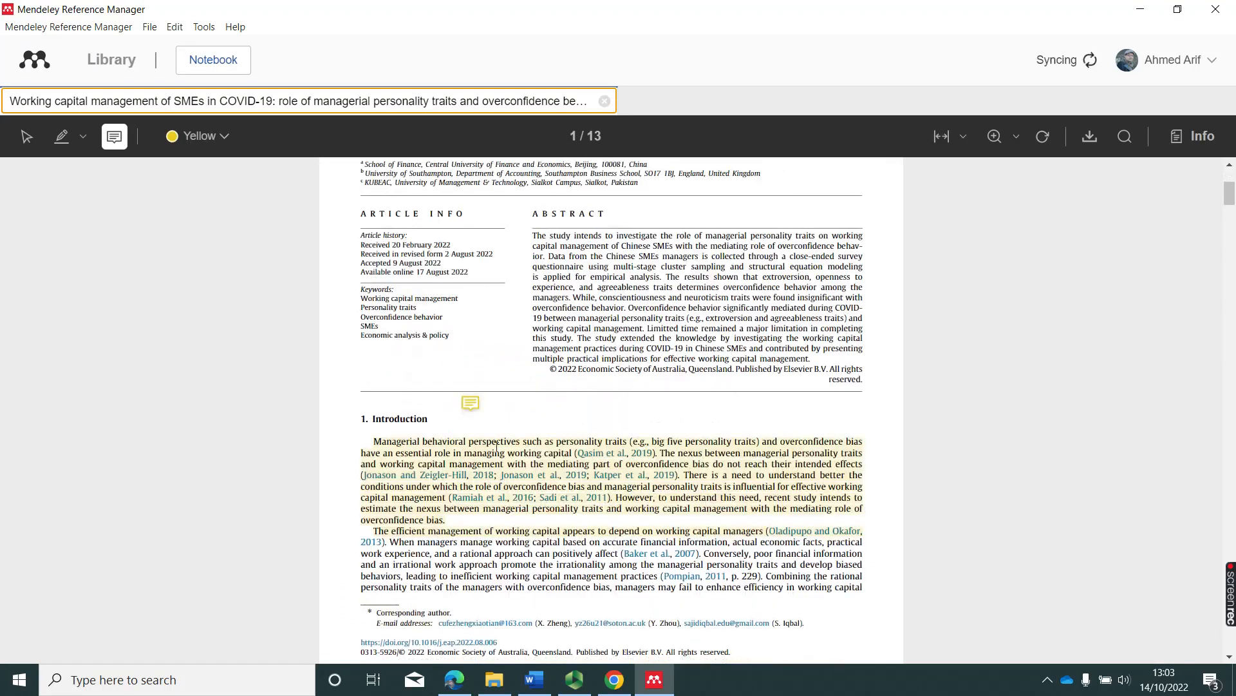
{"action": "left_click", "coordinate": [604, 101]}
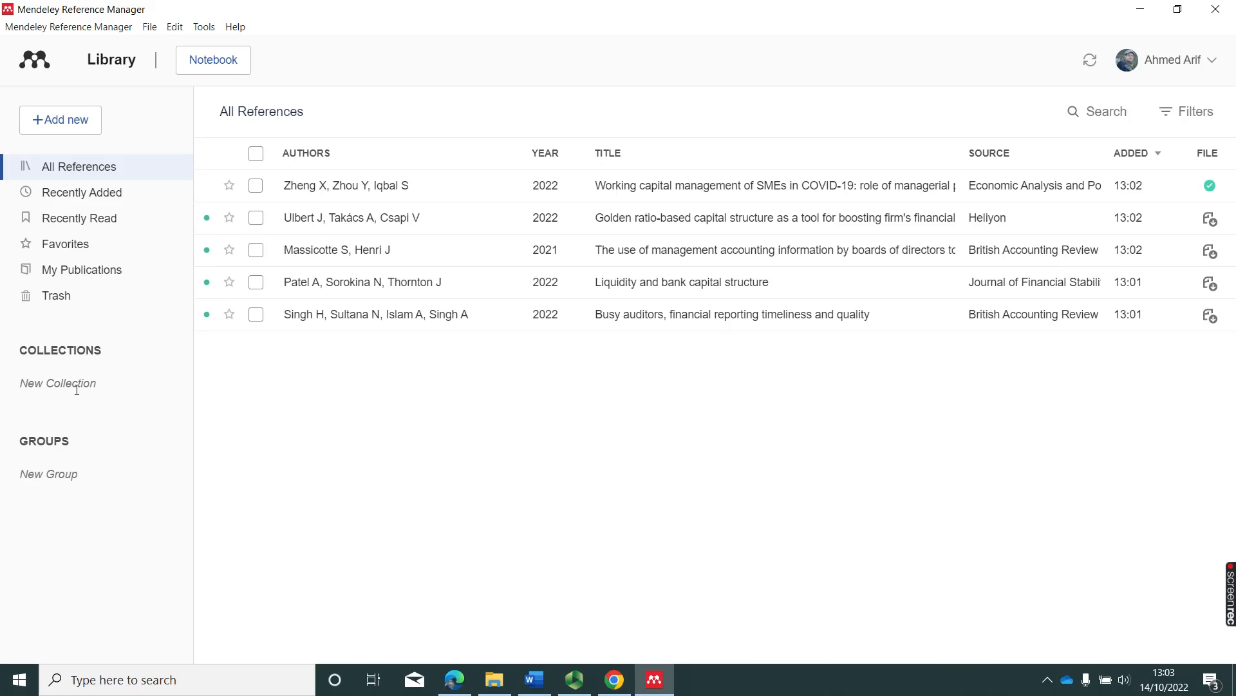
Create collections named COVID-19 and Bank Stability, then open the empty Bank Stability collection.
{"action": "left_click", "coordinate": [77, 390]}
{"action": "type", "text": "cvo"}
{"action": "type", "text": "COVID"}
{"action": "type", "text": "-19"}
{"action": "key", "text": "Return"}
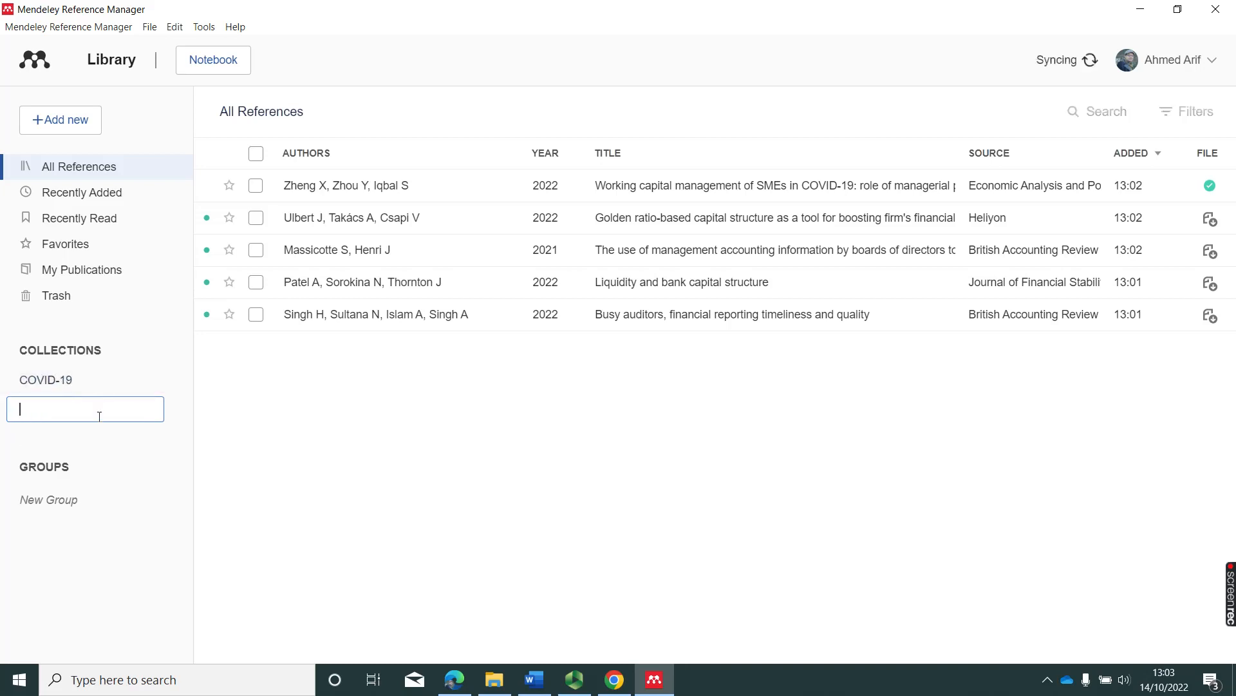
{"action": "type", "text": "Bank Stability"}
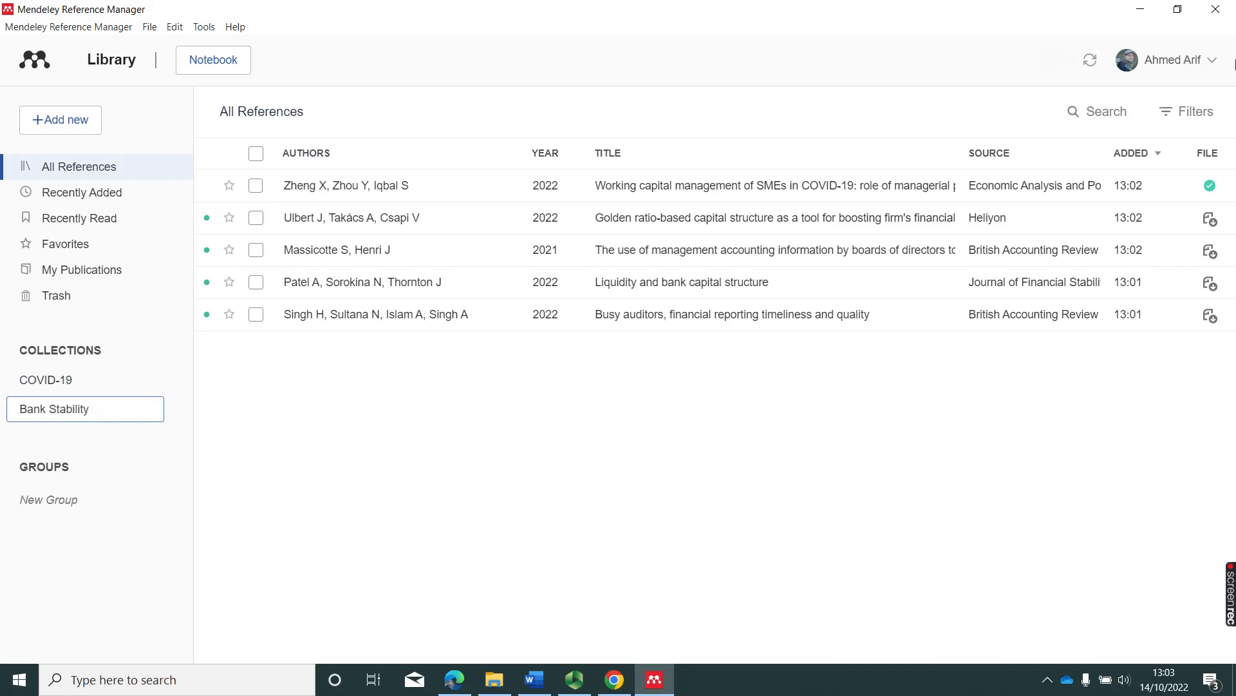
{"action": "key", "text": "Return"}
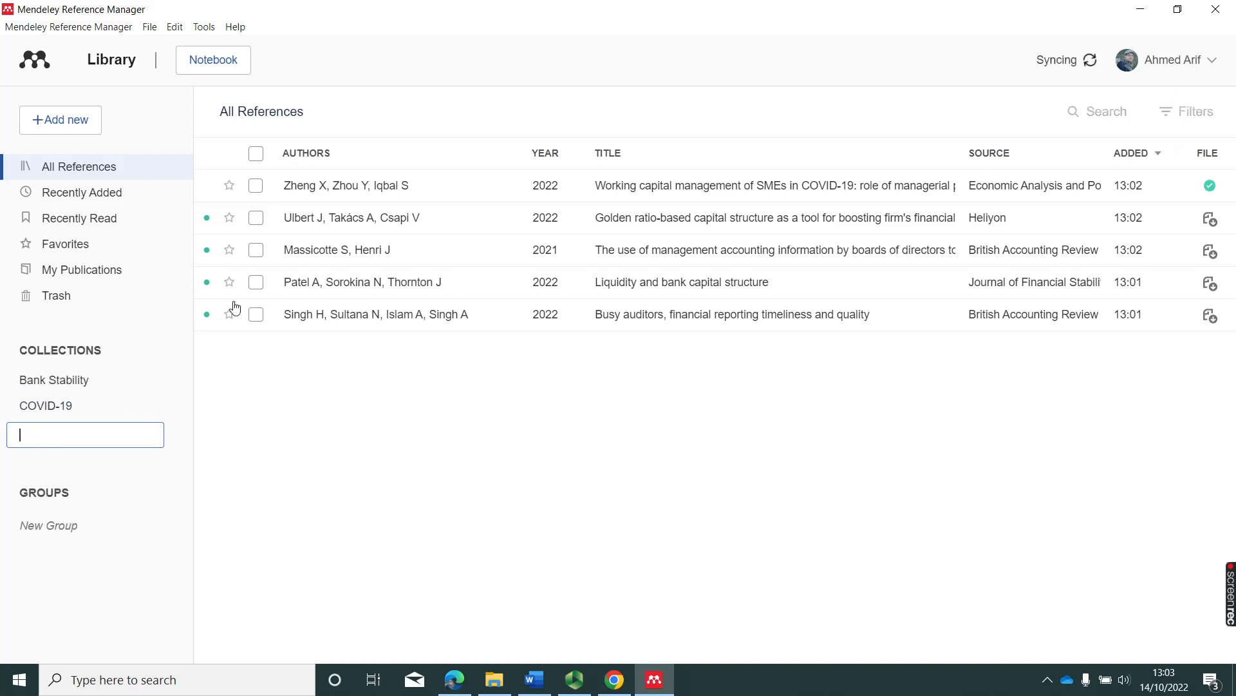
{"action": "left_click", "coordinate": [62, 383]}
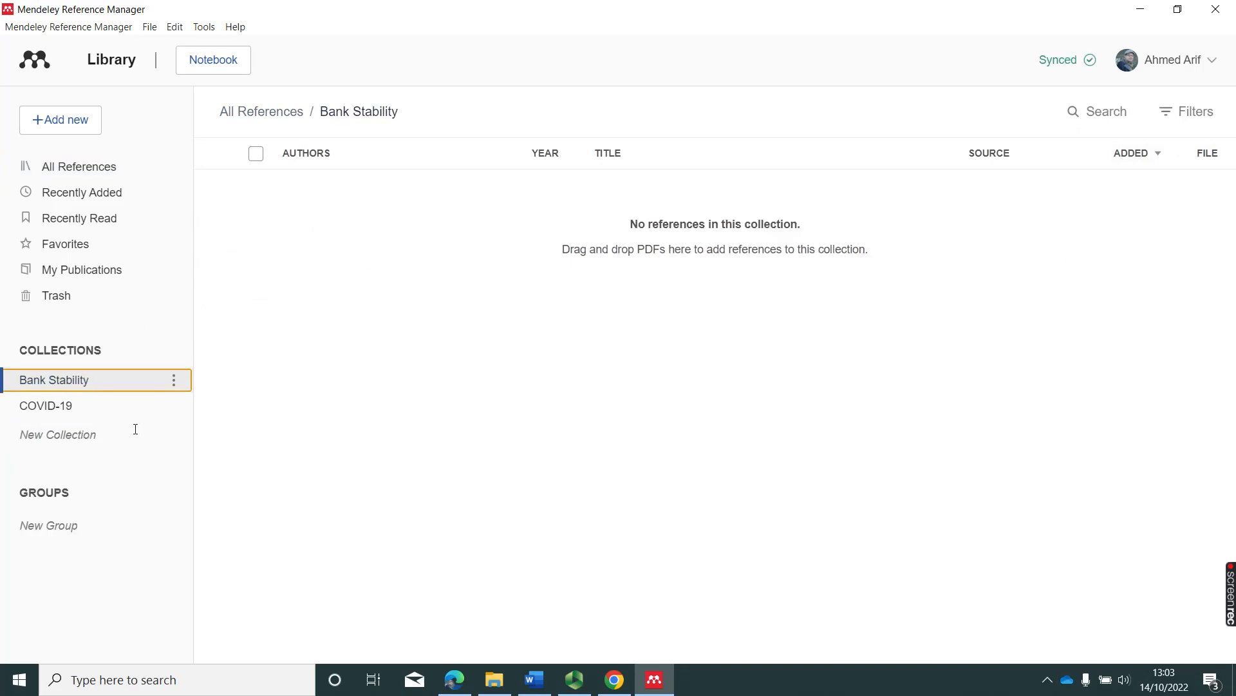
Start adding files from the computer and browse to Work > Research > Literature > Financial_Innovation.
{"action": "left_click", "coordinate": [38, 121]}
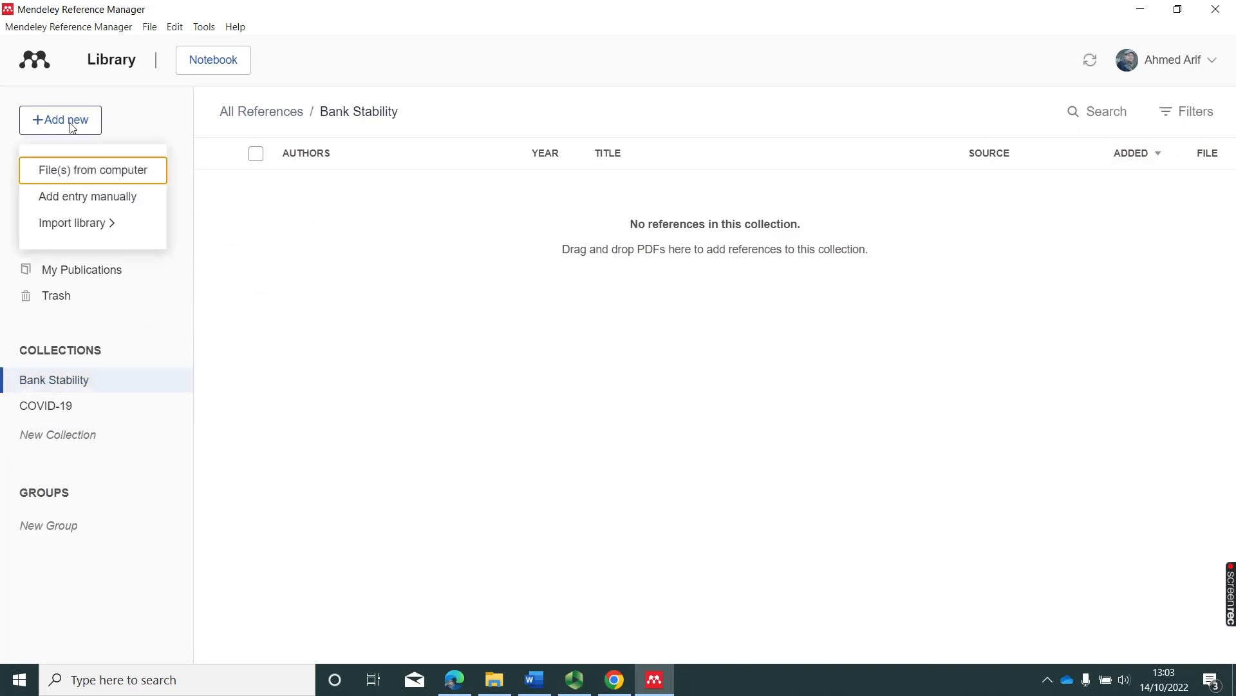
{"action": "left_click", "coordinate": [387, 301]}
{"action": "left_click", "coordinate": [60, 126]}
{"action": "left_click", "coordinate": [97, 179]}
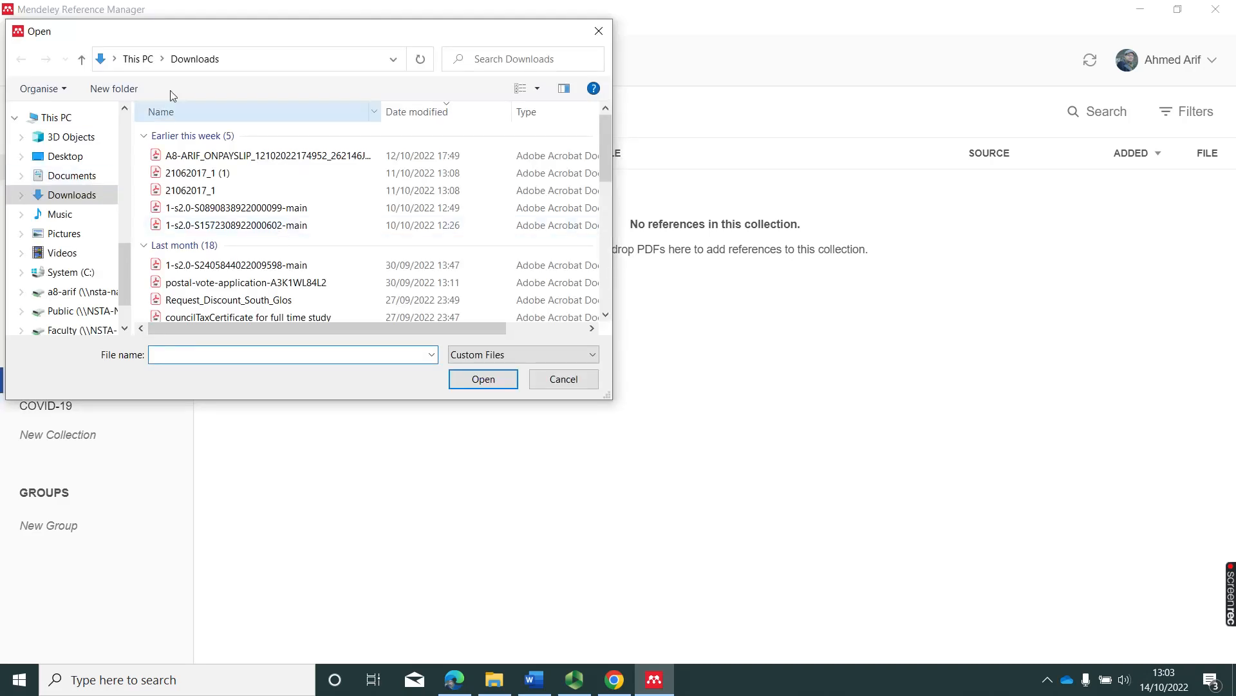
{"action": "left_click_drag", "start_coordinate": [120, 265], "coordinate": [121, 207]}
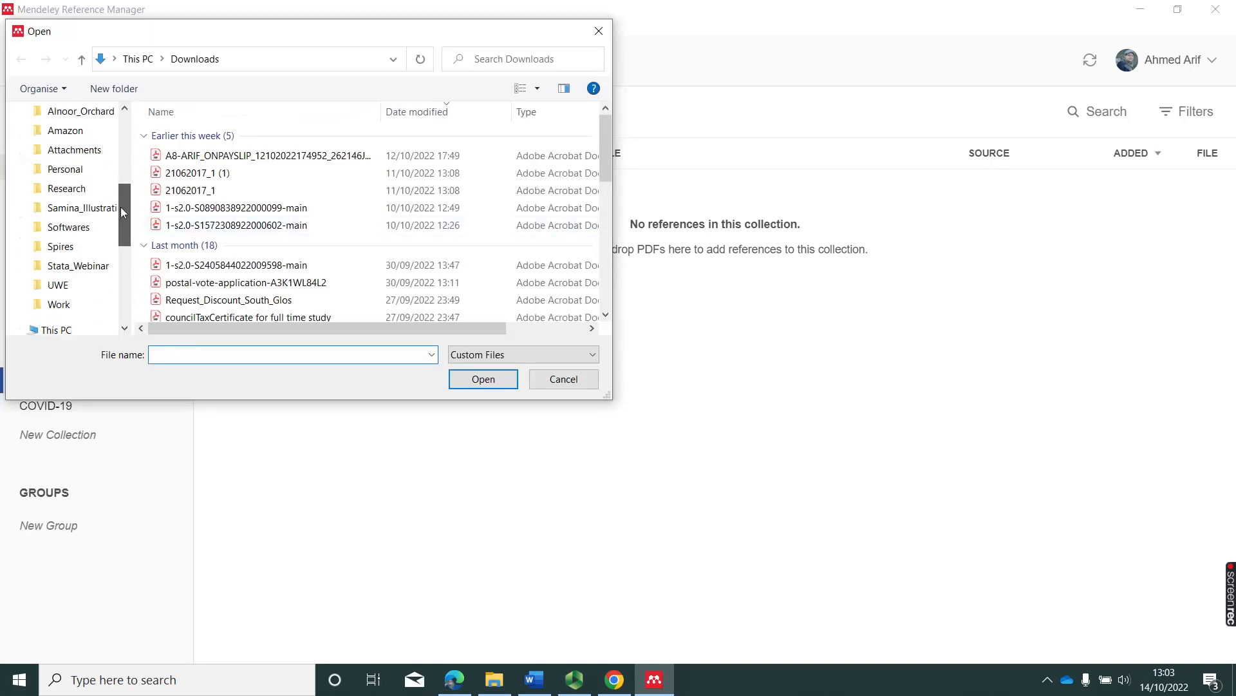
{"action": "left_click", "coordinate": [82, 310]}
{"action": "double_click", "coordinate": [193, 243]}
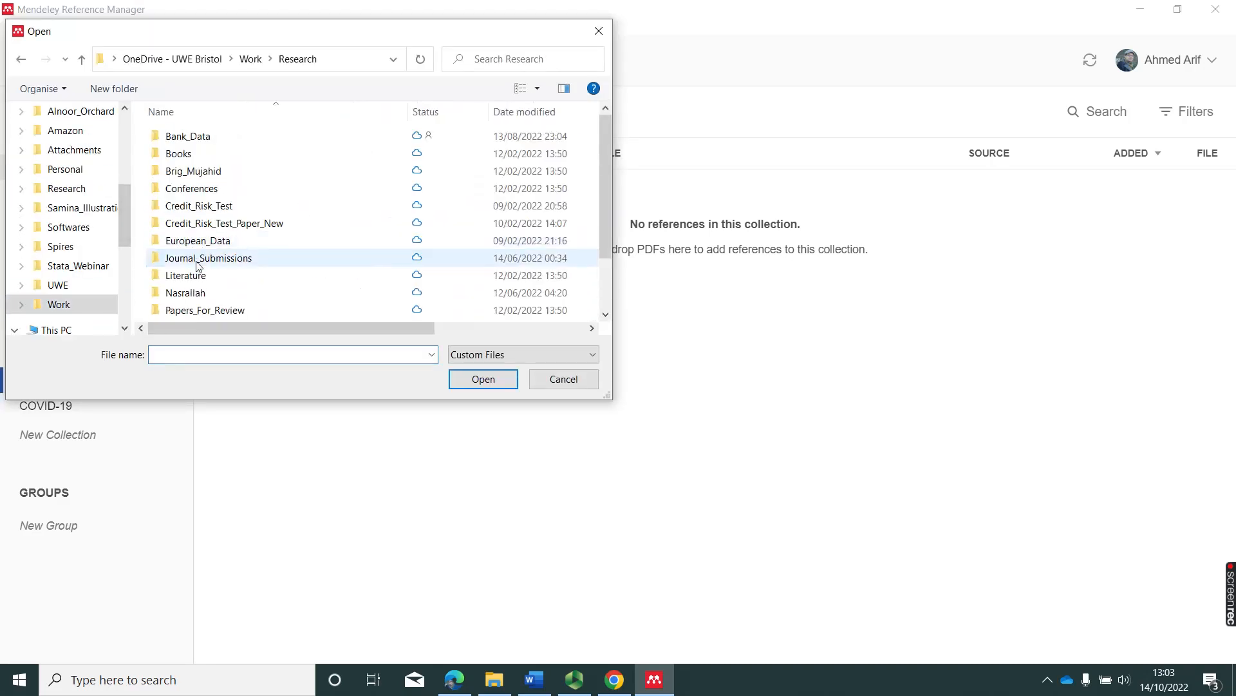
{"action": "double_click", "coordinate": [188, 277]}
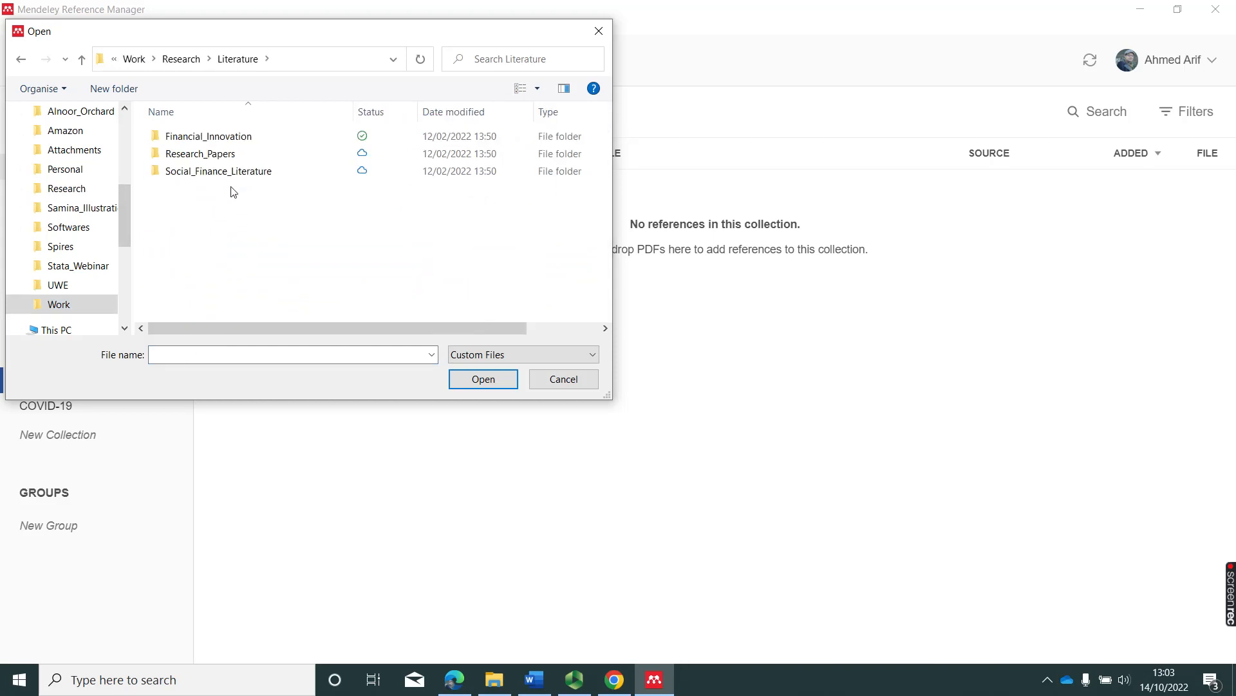
{"action": "double_click", "coordinate": [219, 135]}
Import all five Financial_Innovation PDFs, then view All References showing ten papers.
{"action": "left_click_drag", "start_coordinate": [320, 262], "coordinate": [201, 123]}
{"action": "left_click", "coordinate": [473, 383]}
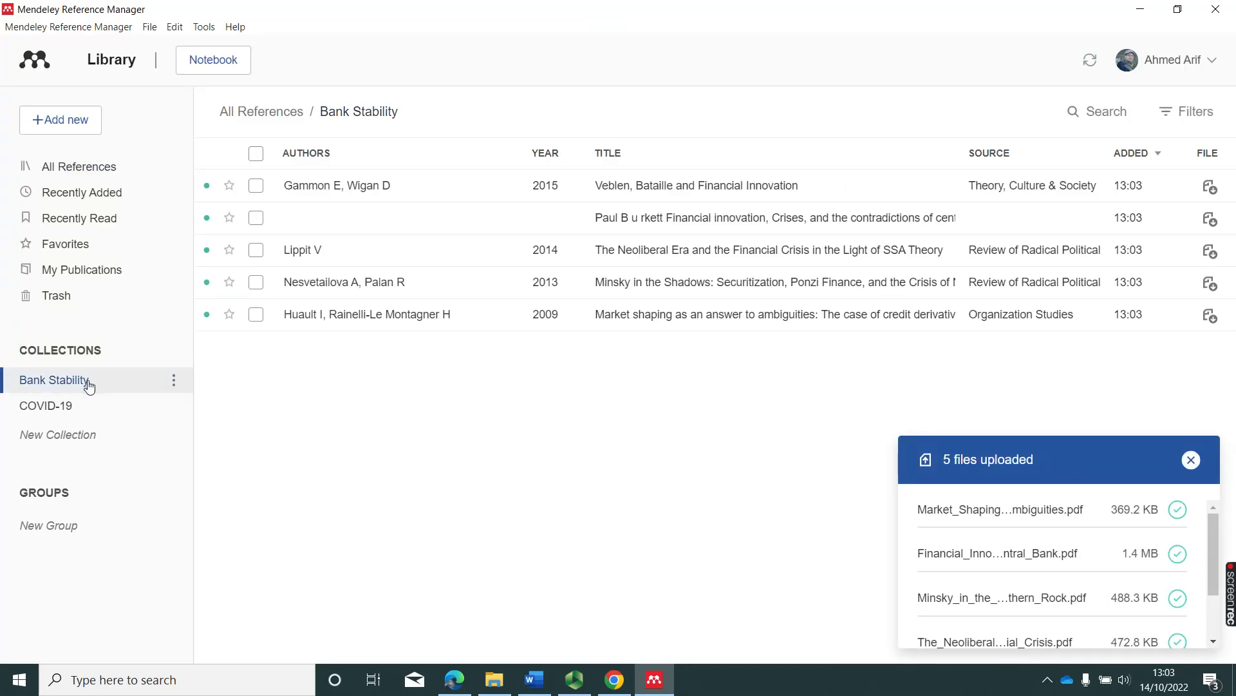
{"action": "left_click", "coordinate": [72, 168]}
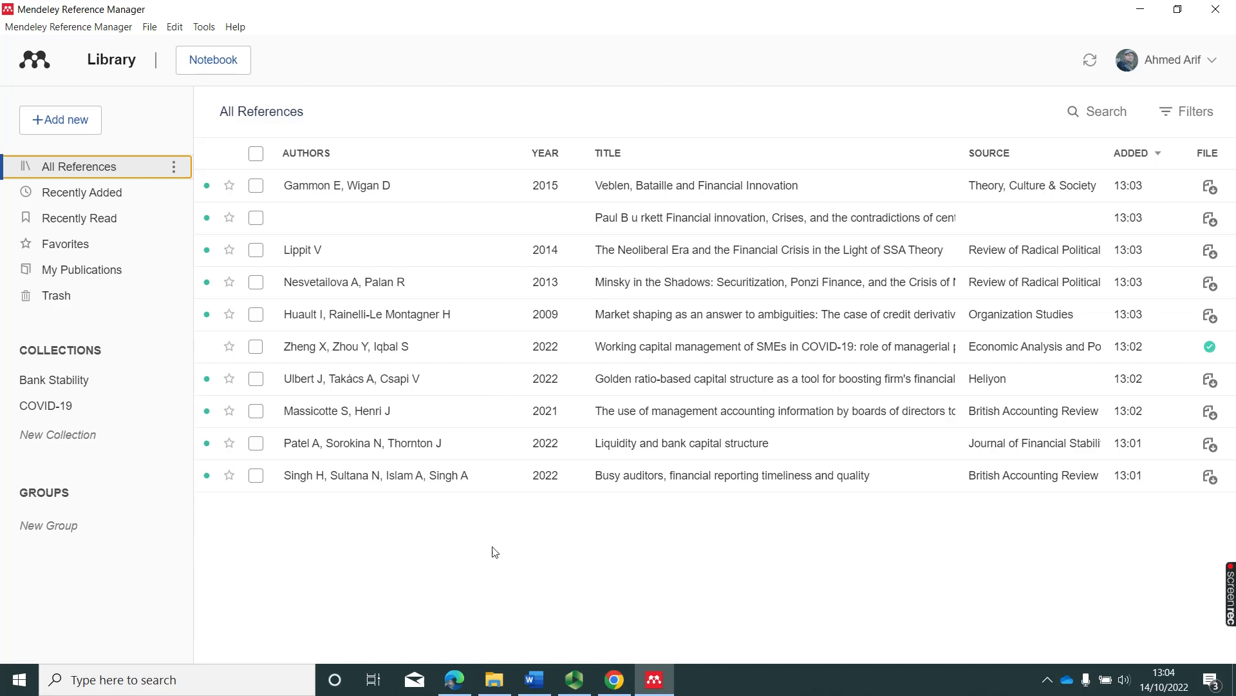
Check the Tools menu for the Word citation add-in, then bring the blank Word document forward.
{"action": "left_click", "coordinate": [203, 28]}
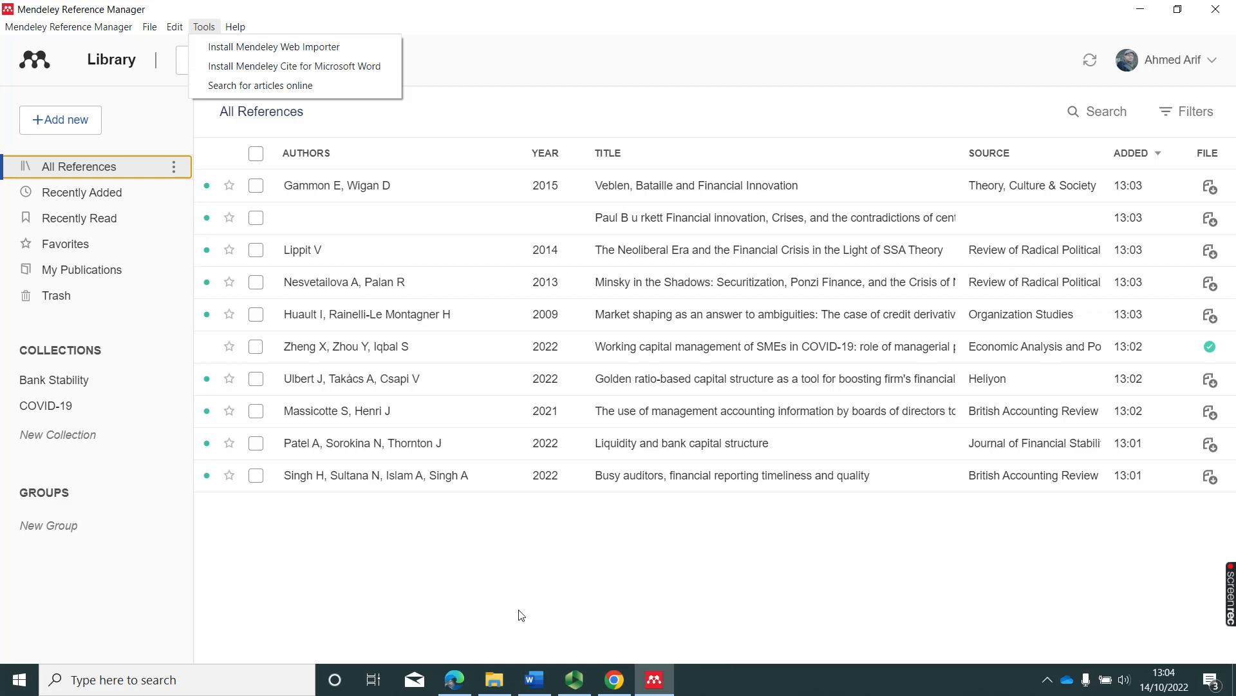
{"action": "left_click", "coordinate": [536, 683]}
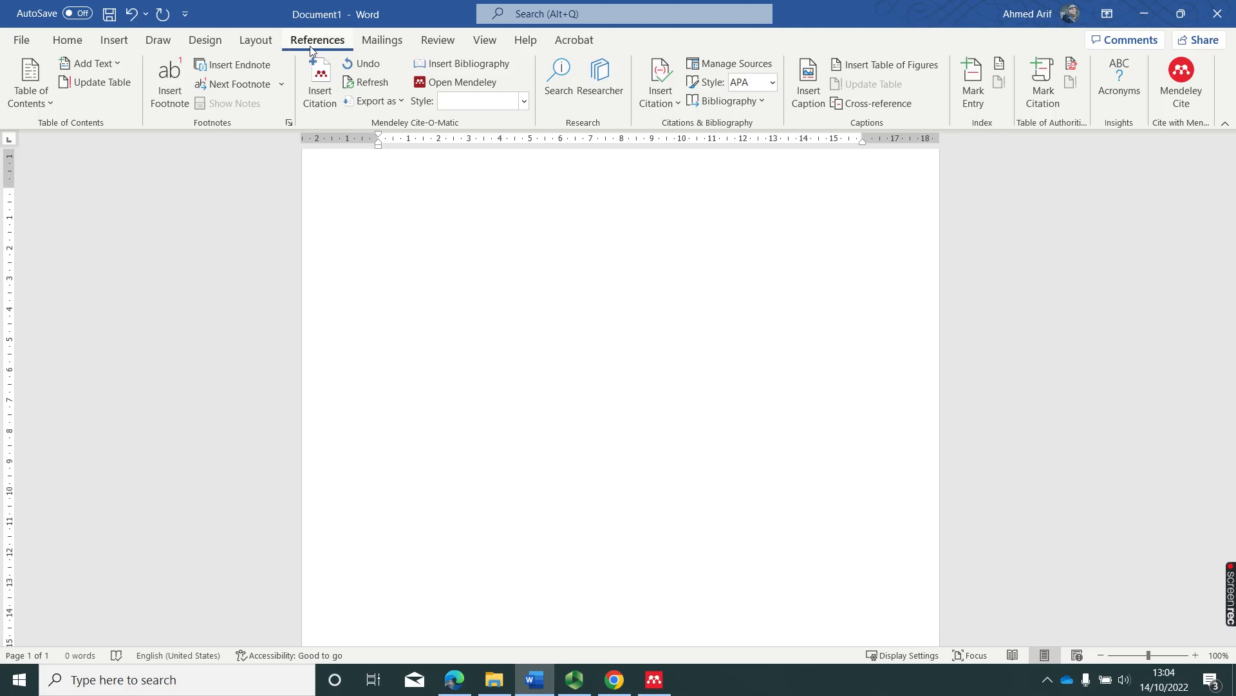
Open the Mendeley Cite pane from Word's References tab.
{"action": "left_click", "coordinate": [1177, 96]}
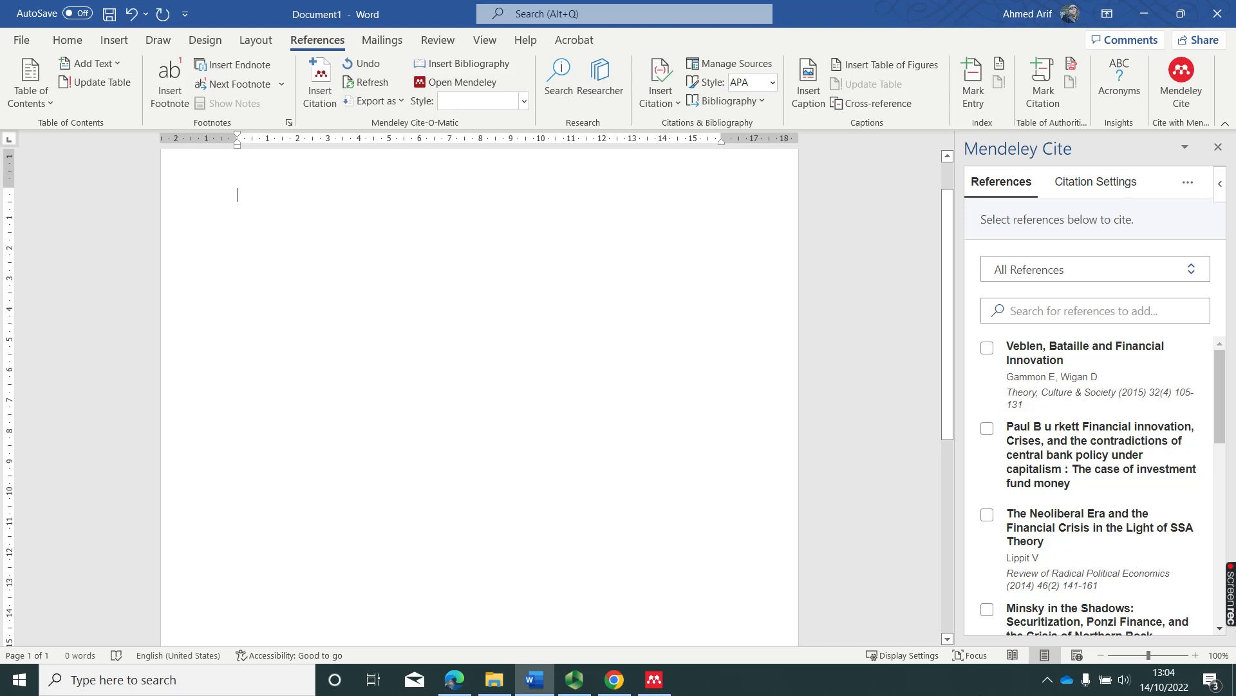
Type 'Capital sturcute is an important decision for a finance manager' as the document's first line.
{"action": "type", "text": "Capital sturcute is cha"}
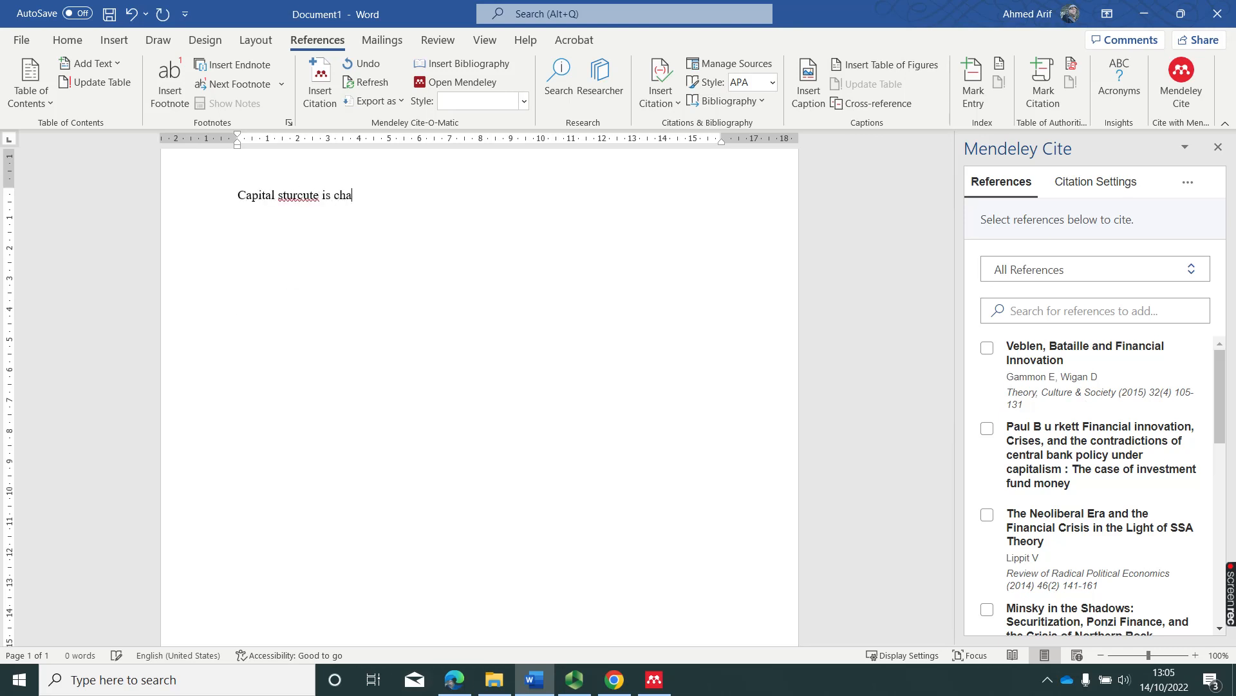
{"action": "key", "text": "BackSpace"}
{"action": "key", "text": "BackSpace"}
{"action": "key", "text": "BackSpace"}
{"action": "type", "text": "an important decision for a finance manager"}
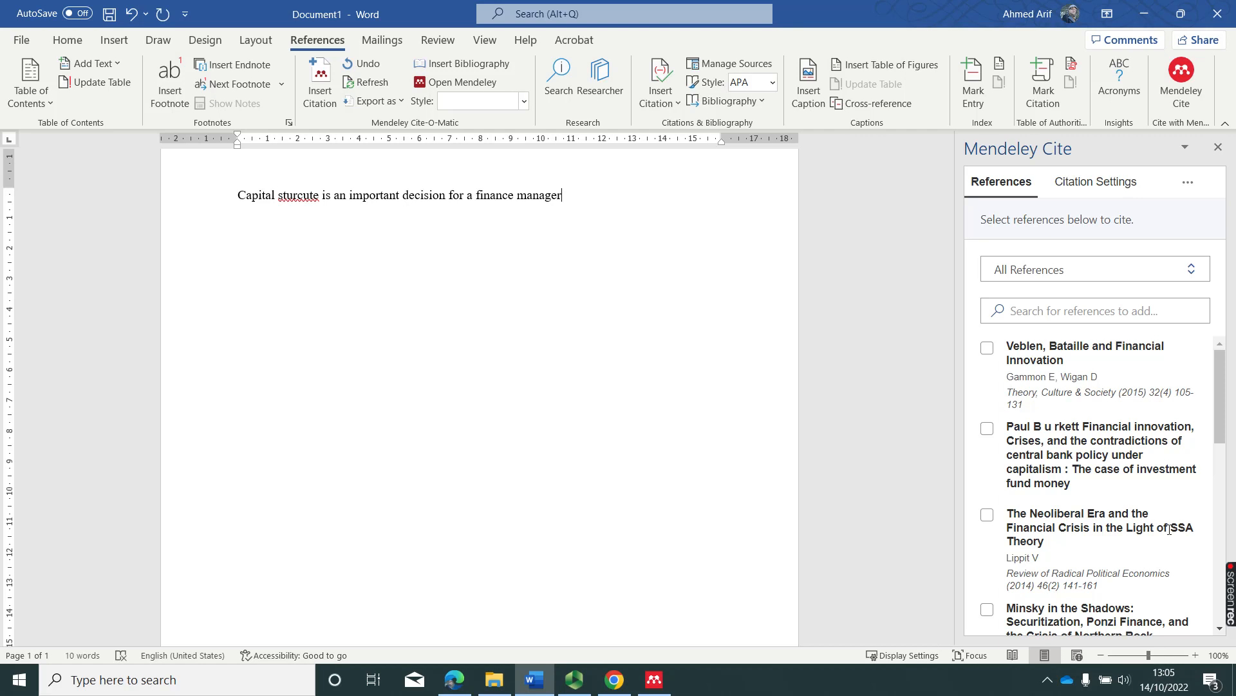
{"action": "left_click_drag", "start_coordinate": [1217, 416], "coordinate": [1225, 382]}
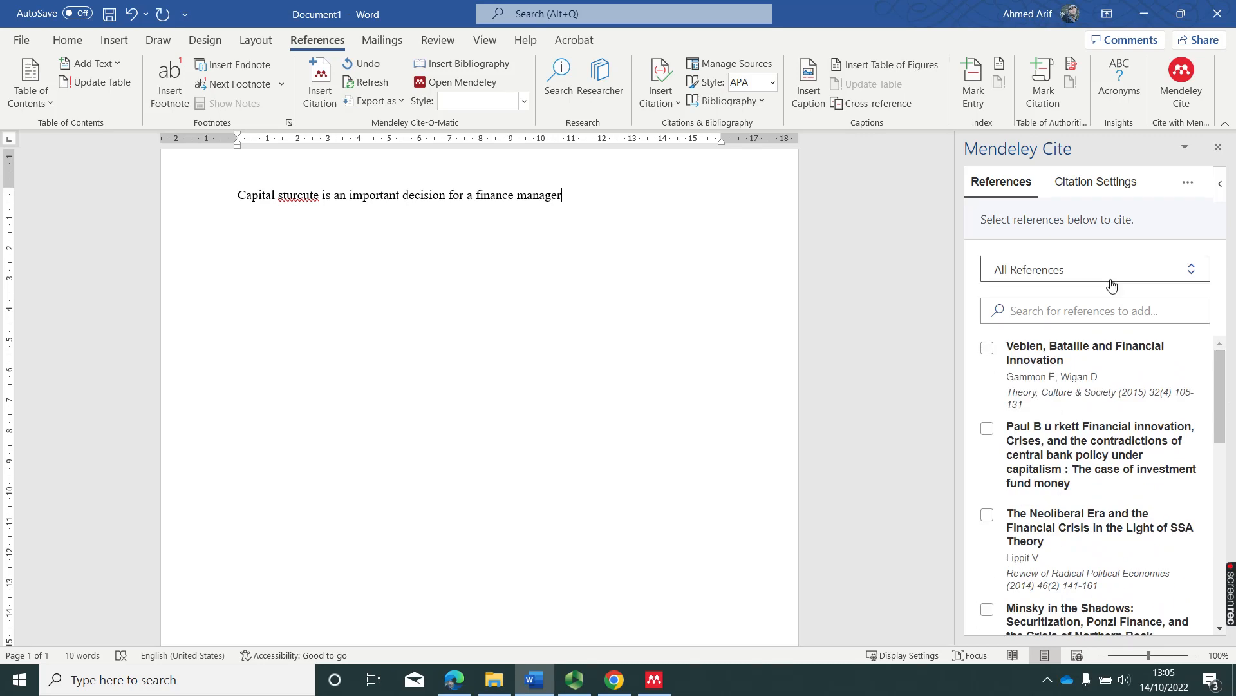
{"action": "left_click", "coordinate": [1114, 313]}
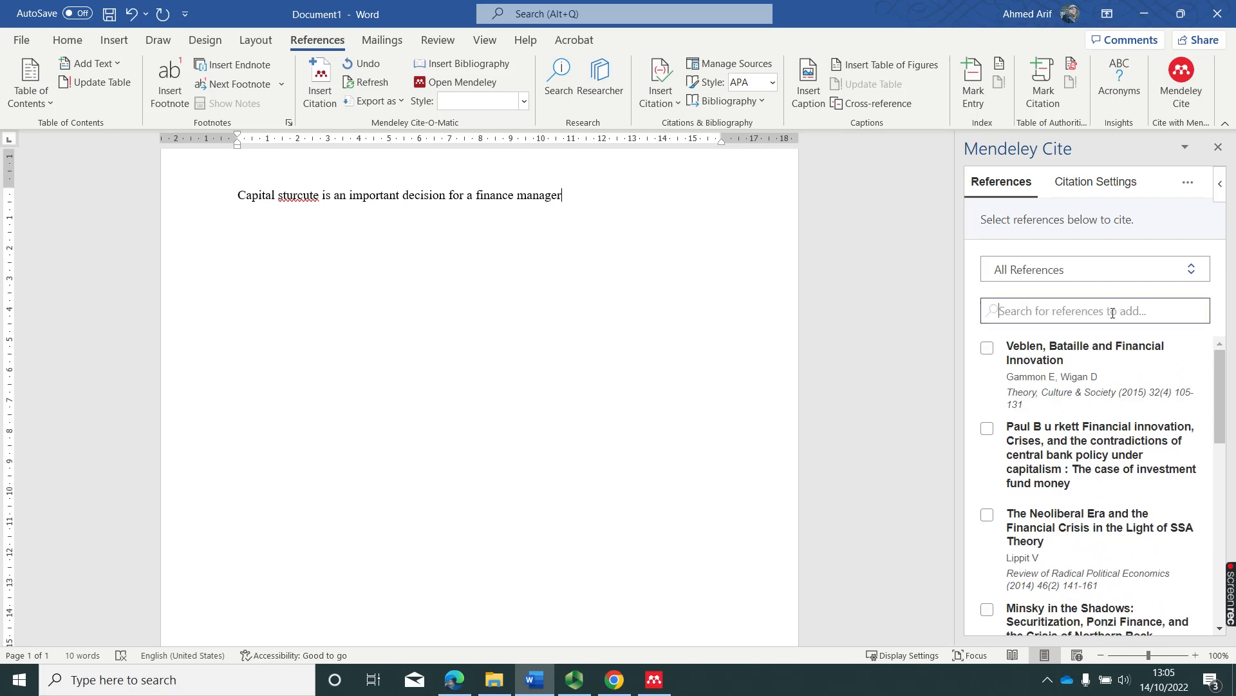
Search Mendeley Cite for 'capital structure' and insert the Patel et al., 2022 citation.
{"action": "type", "text": "capital"}
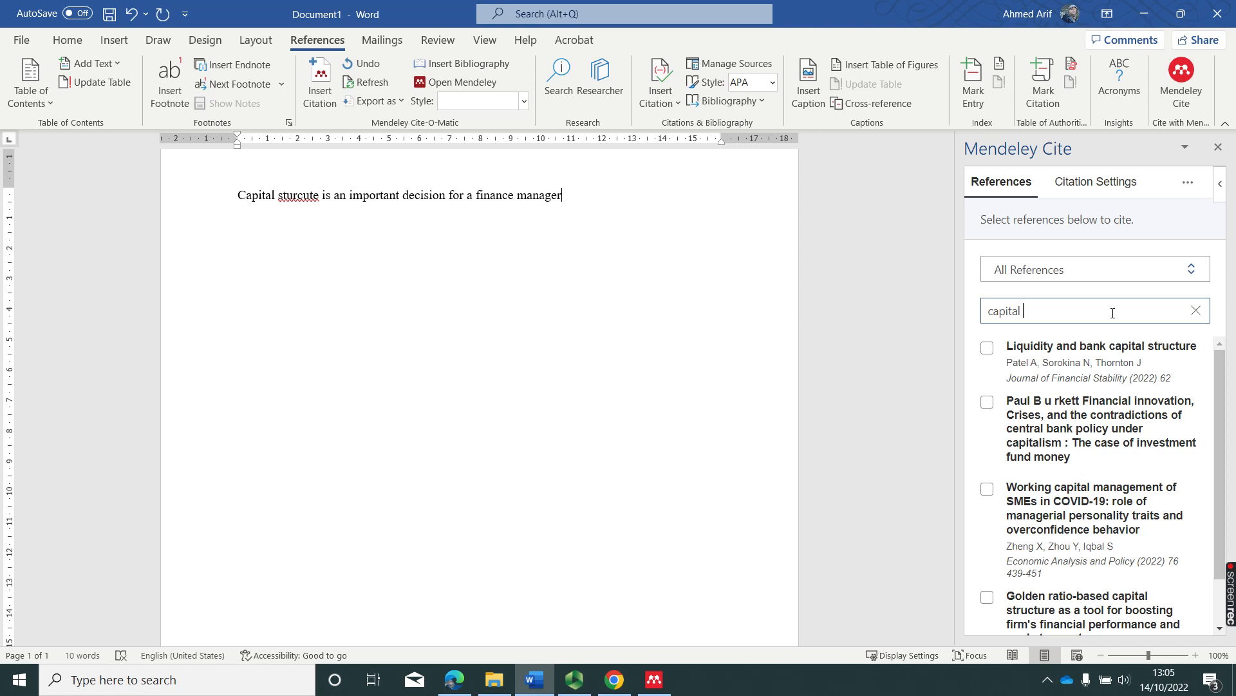
{"action": "type", "text": "structure"}
{"action": "left_click", "coordinate": [994, 353]}
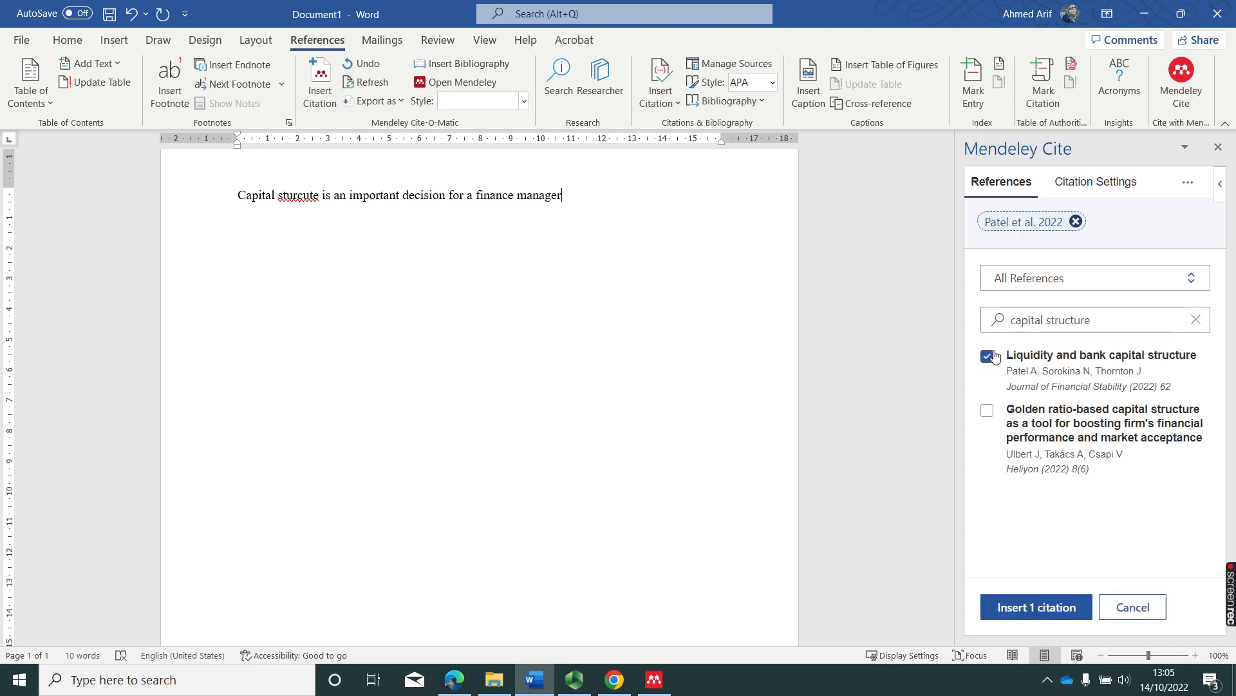
{"action": "left_click", "coordinate": [1046, 608]}
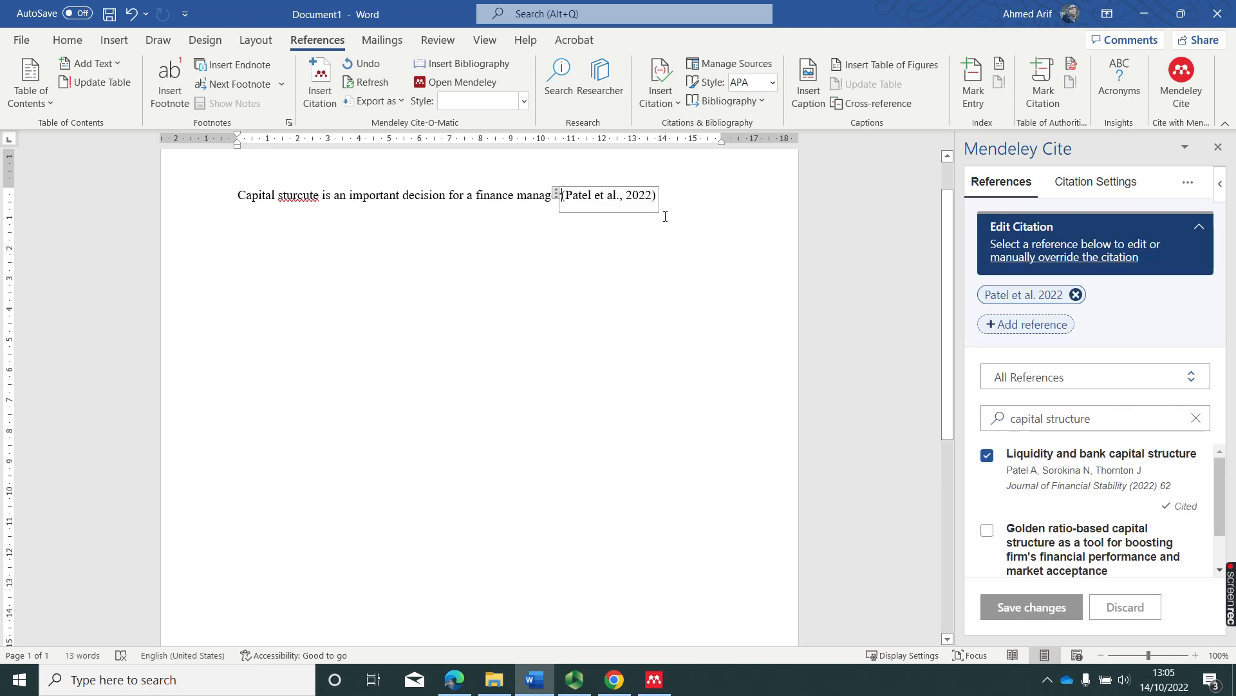
Add Ulbert et al., 2022 to the citation, save it, and end the sentence with a full stop.
{"action": "left_click", "coordinate": [647, 201]}
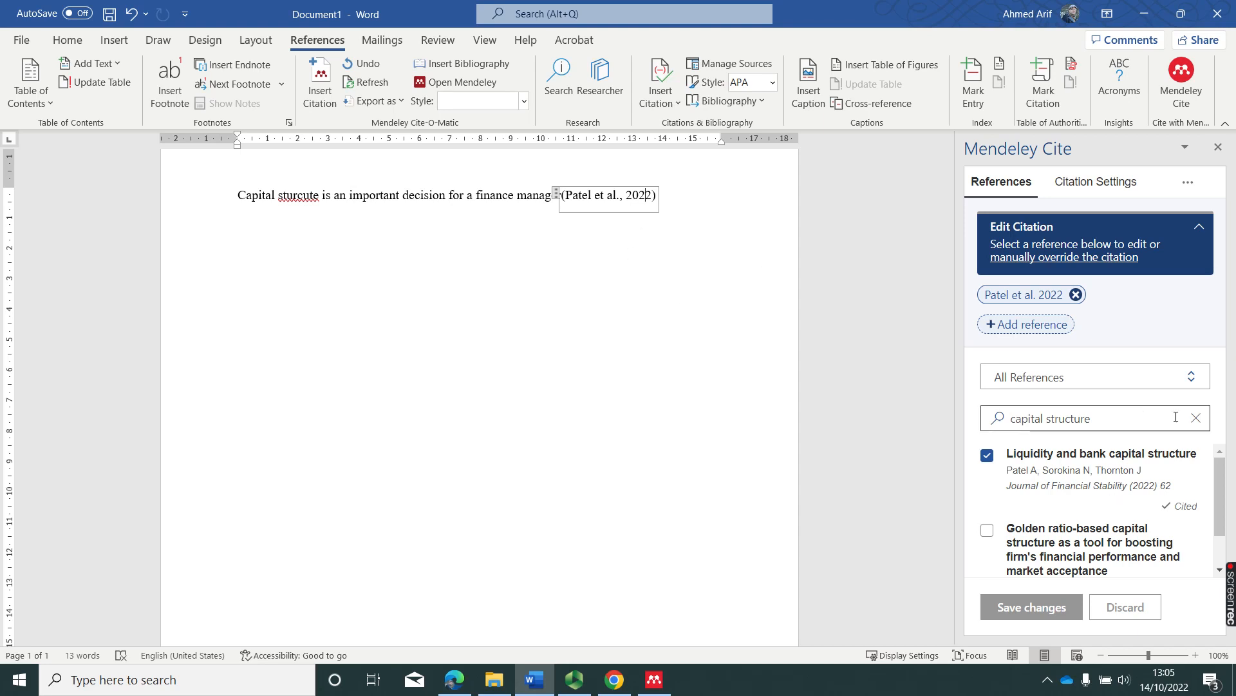
{"action": "left_click_drag", "start_coordinate": [1091, 418], "coordinate": [959, 436]}
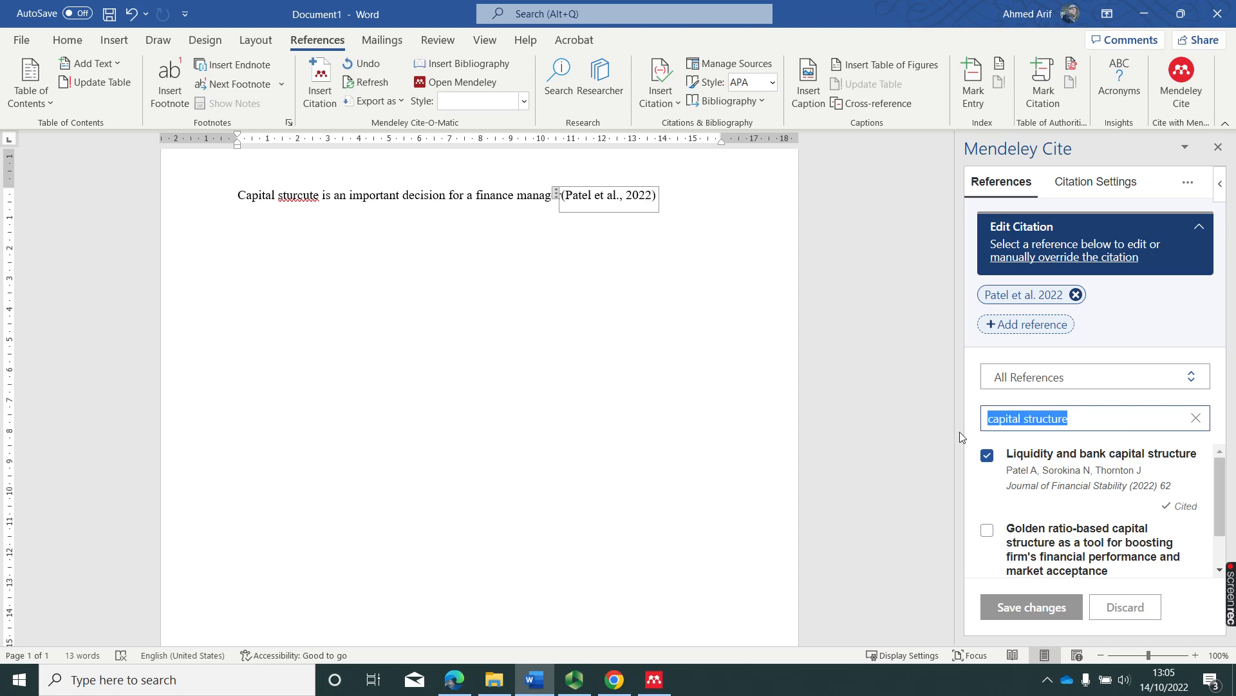
{"action": "type", "text": "ulbert"}
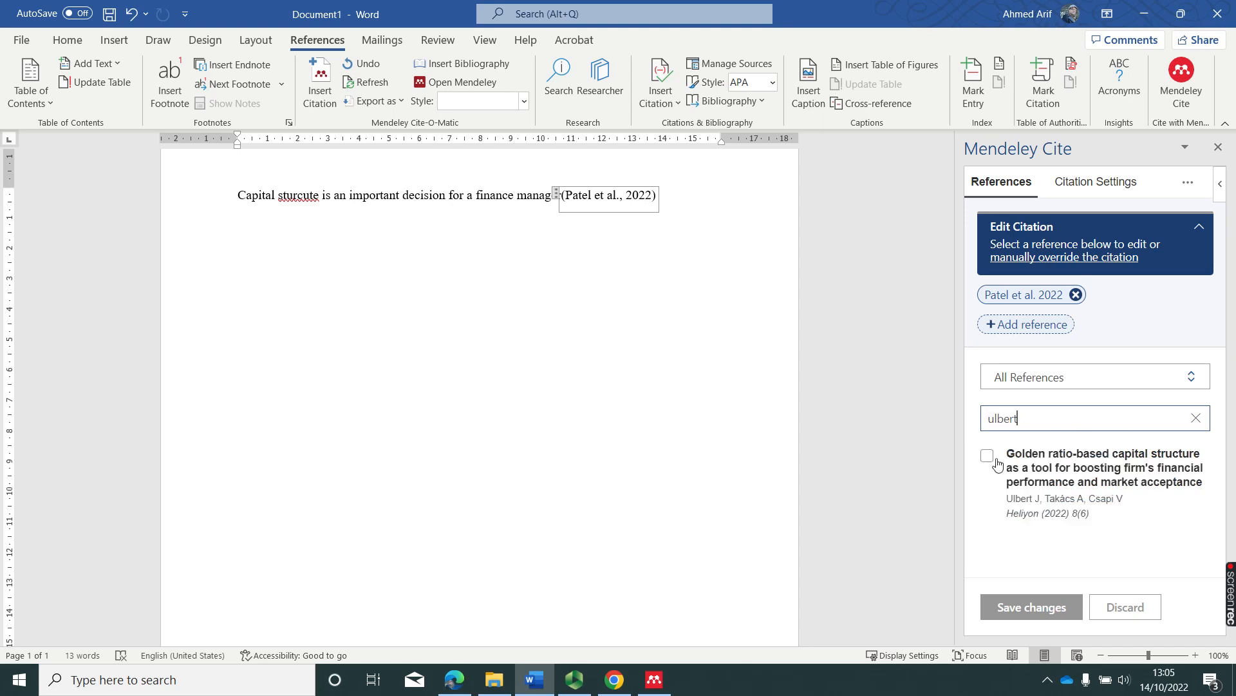
{"action": "left_click", "coordinate": [987, 455]}
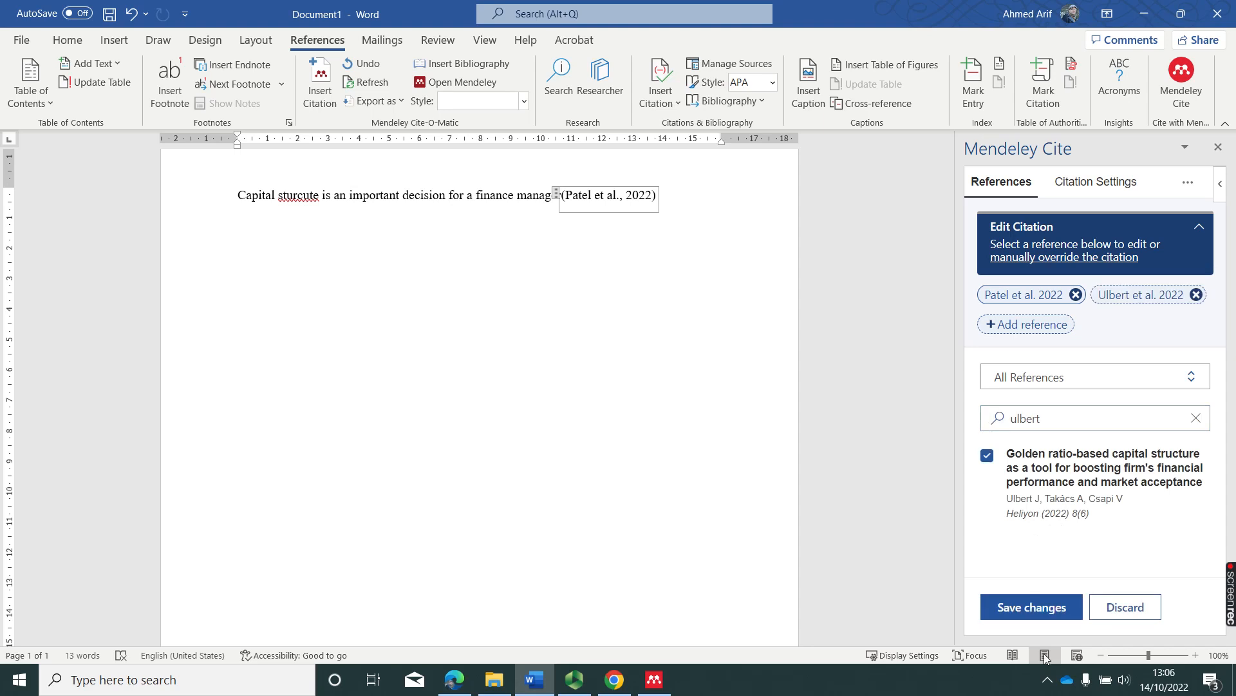
{"action": "left_click", "coordinate": [1041, 608]}
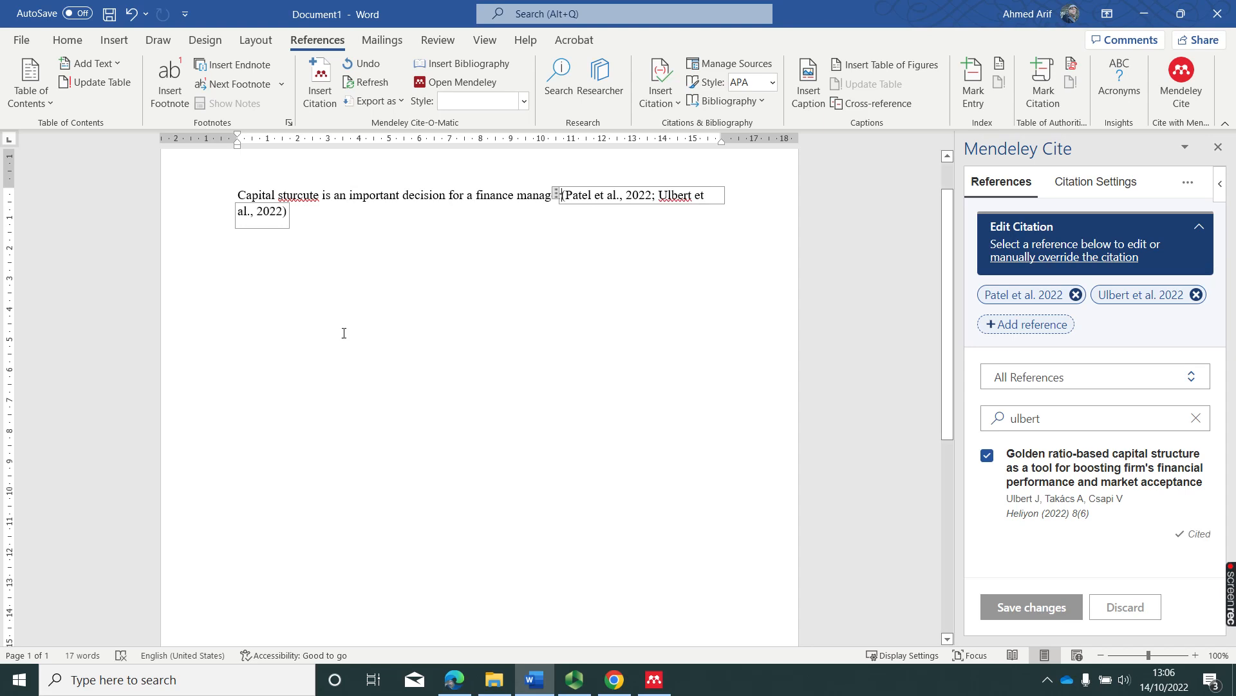
{"action": "left_click", "coordinate": [334, 229]}
{"action": "type", "text": "."}
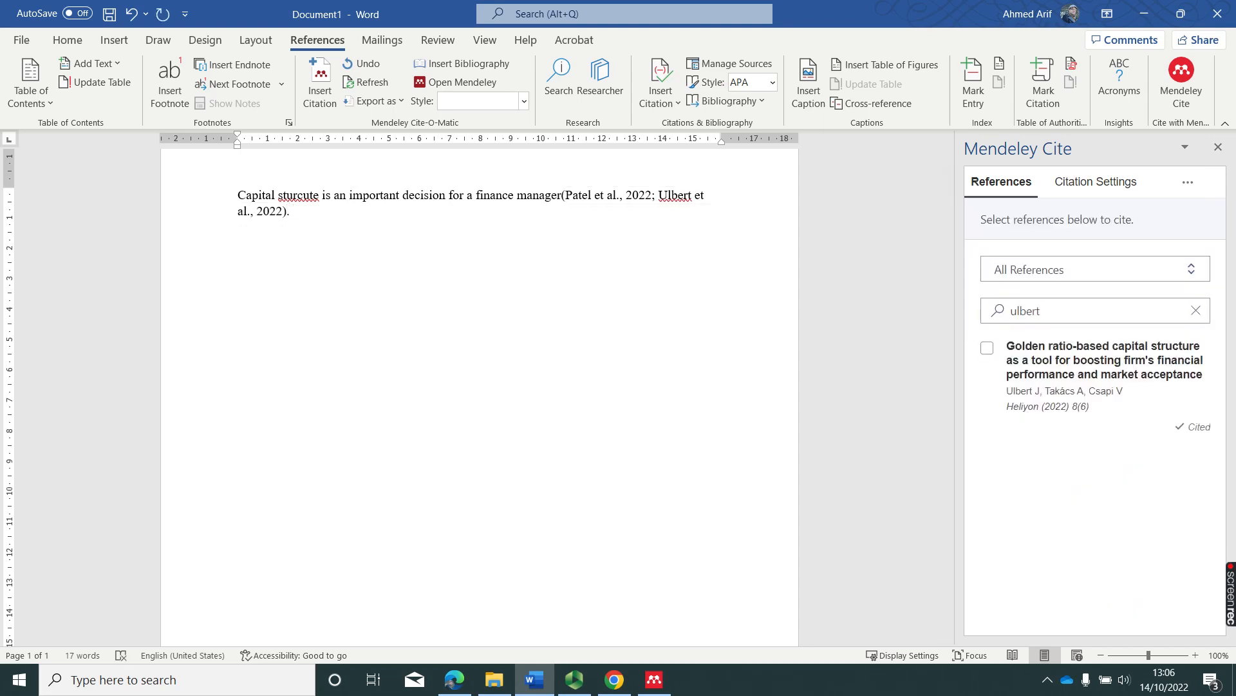
Correct 'sturcute' to 'structure' and add a new line below the sentence.
{"action": "right_click", "coordinate": [305, 201]}
{"action": "left_click", "coordinate": [343, 235]}
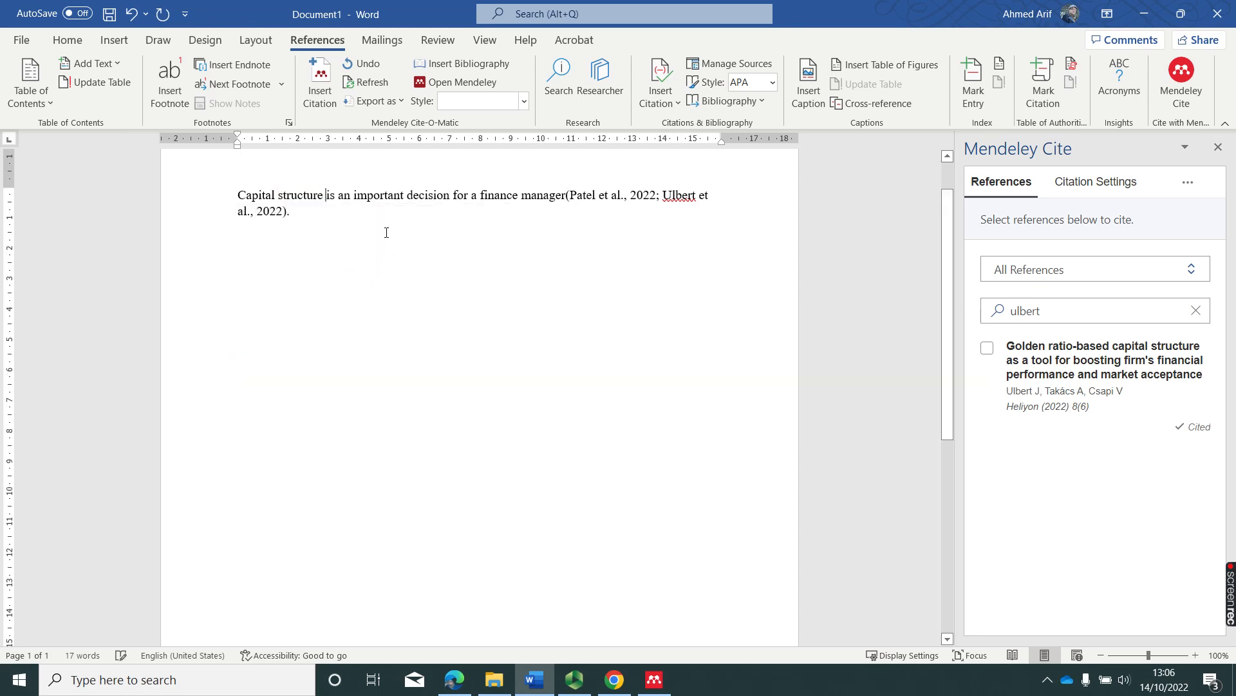
{"action": "key", "text": "Return"}
{"action": "key", "text": "Return"}
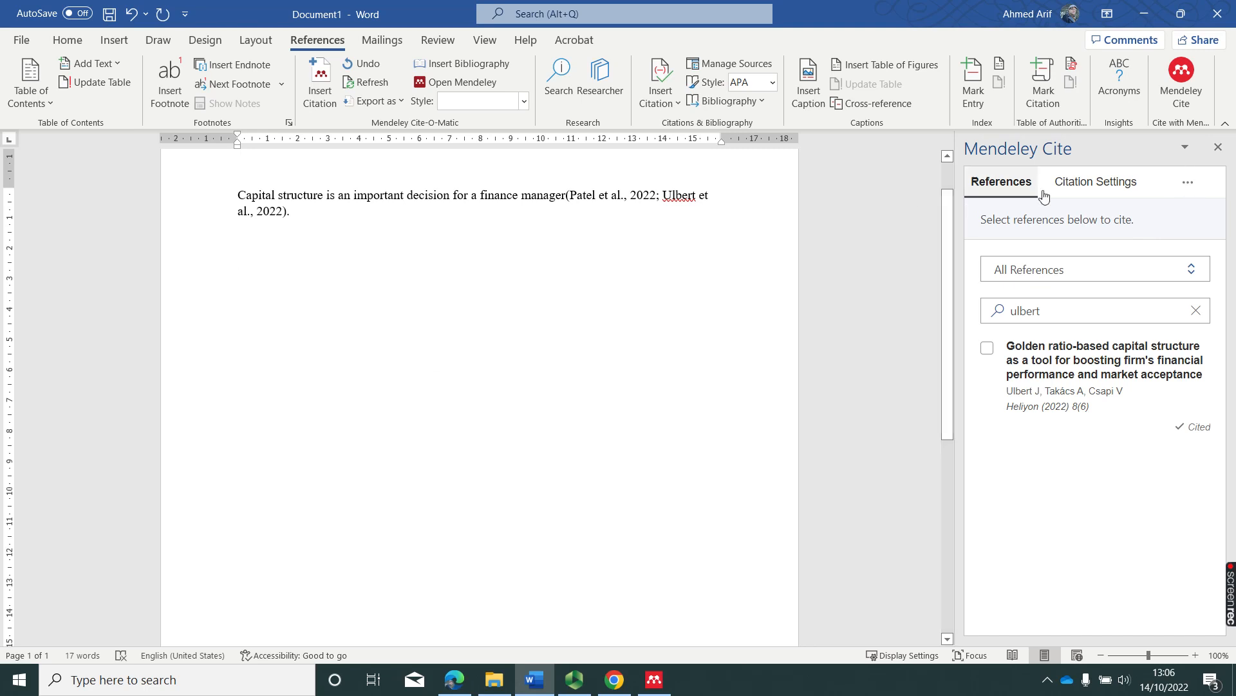
Insert a Mendeley bibliography listing the Patel et al. and Ulbert et al. references.
{"action": "left_click", "coordinate": [1199, 186]}
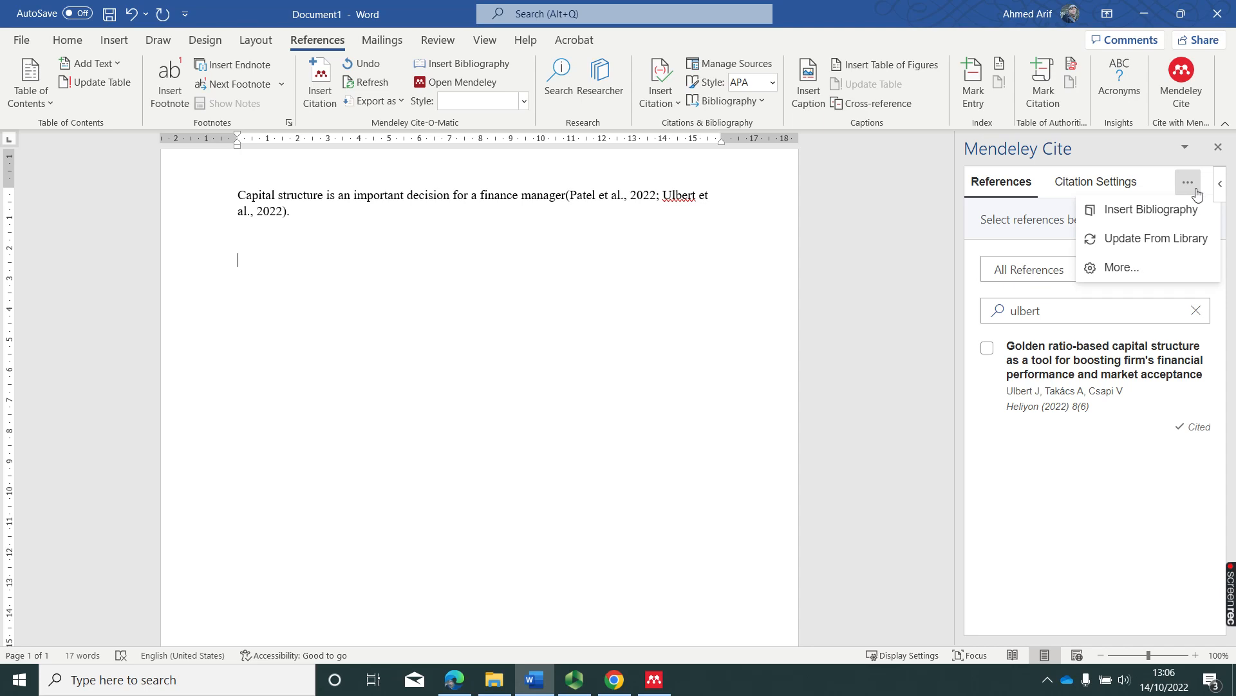
{"action": "left_click", "coordinate": [1147, 219]}
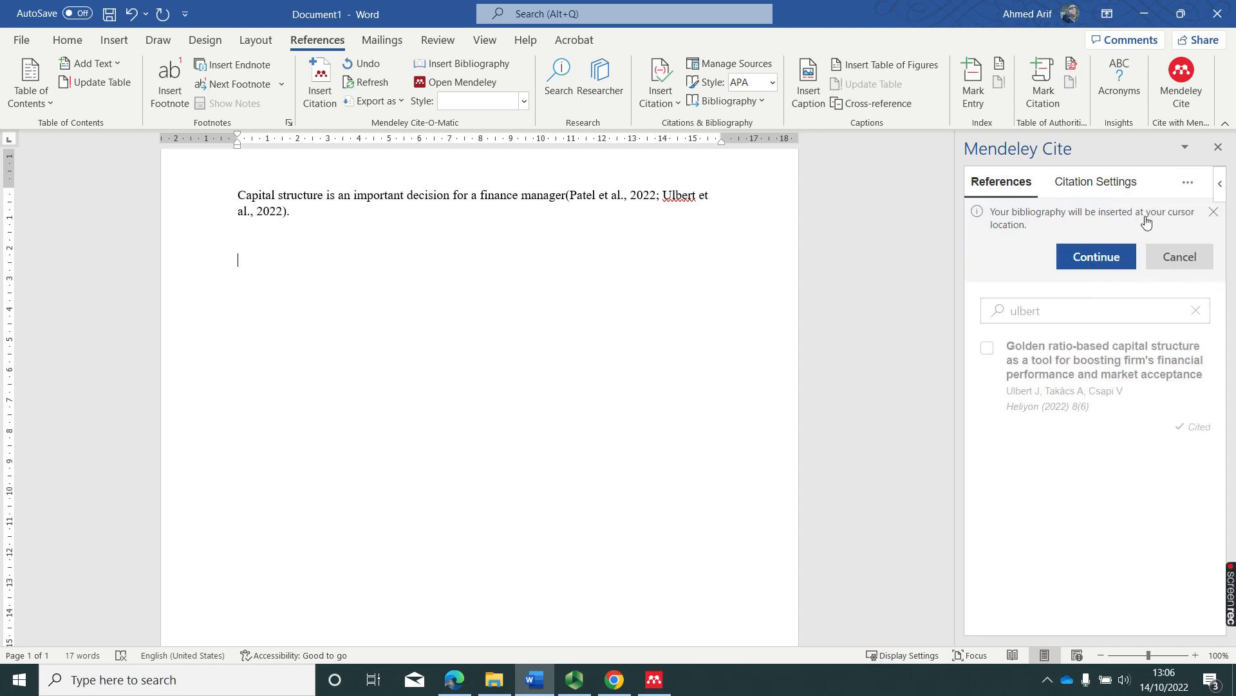
{"action": "left_click", "coordinate": [1095, 256]}
{"action": "scroll", "coordinate": [553, 401], "scroll_direction": "up", "scroll_amount": 2}
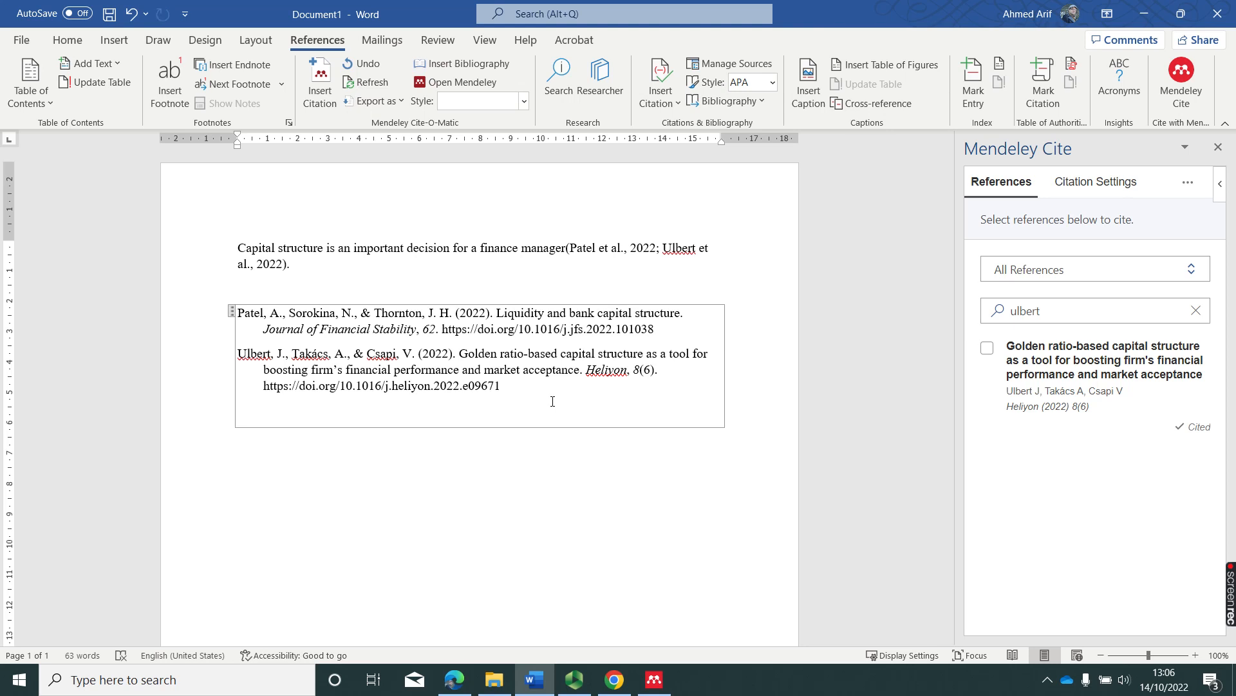
Start a new paragraph after the first sentence with the word 'According'.
{"action": "left_click", "coordinate": [350, 267]}
{"action": "key", "text": "Return"}
{"action": "key", "text": "Return"}
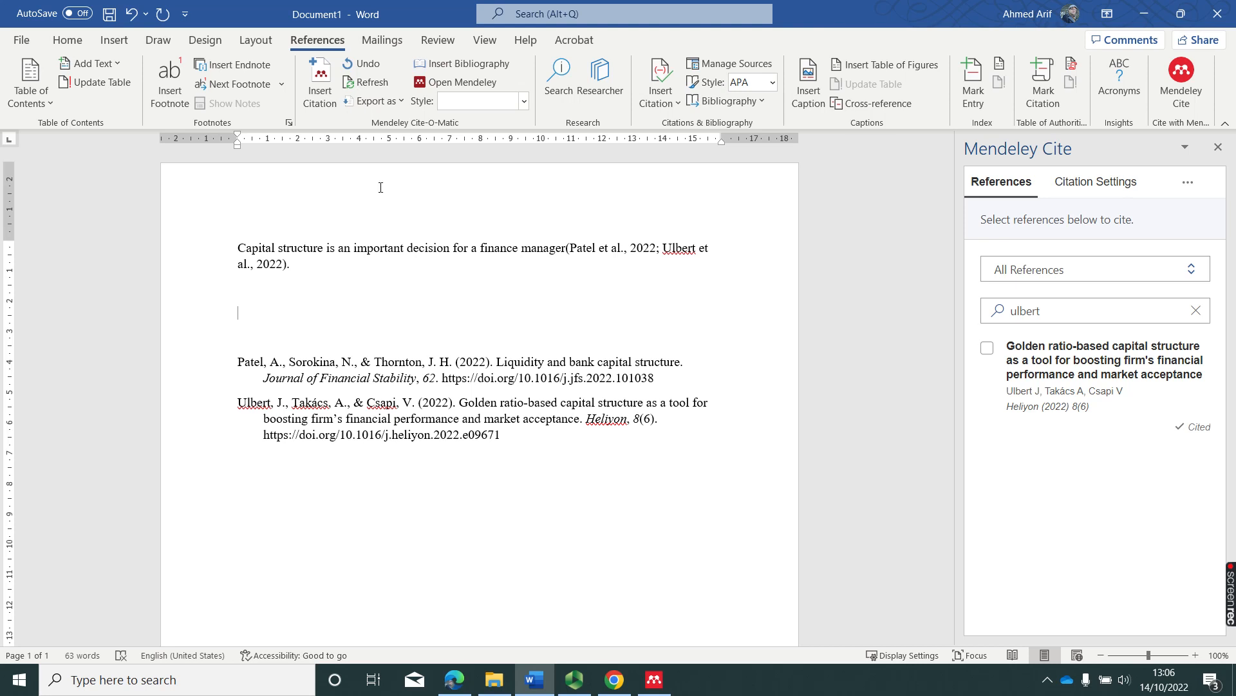
{"action": "type", "text": "According to"}
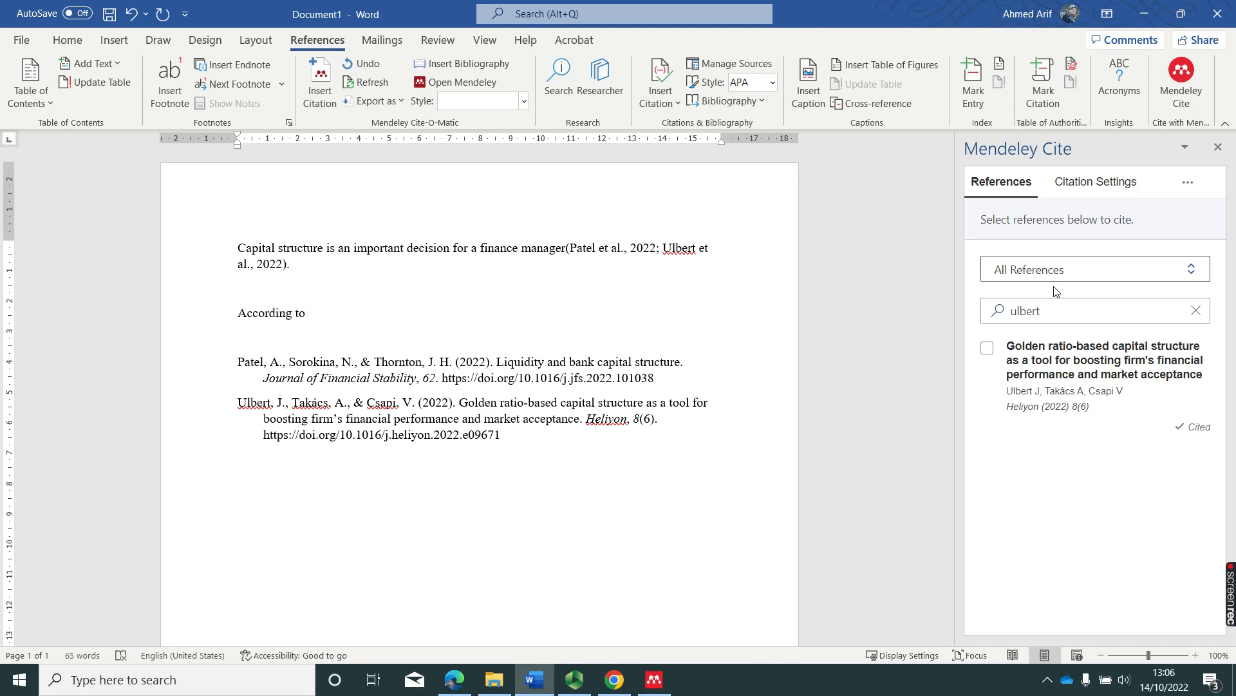
Search Mendeley for 'Zhe' and insert the Zheng et al. 2022 citation.
{"action": "left_click_drag", "start_coordinate": [1065, 312], "coordinate": [984, 329]}
{"action": "type", "text": "Zhang"}
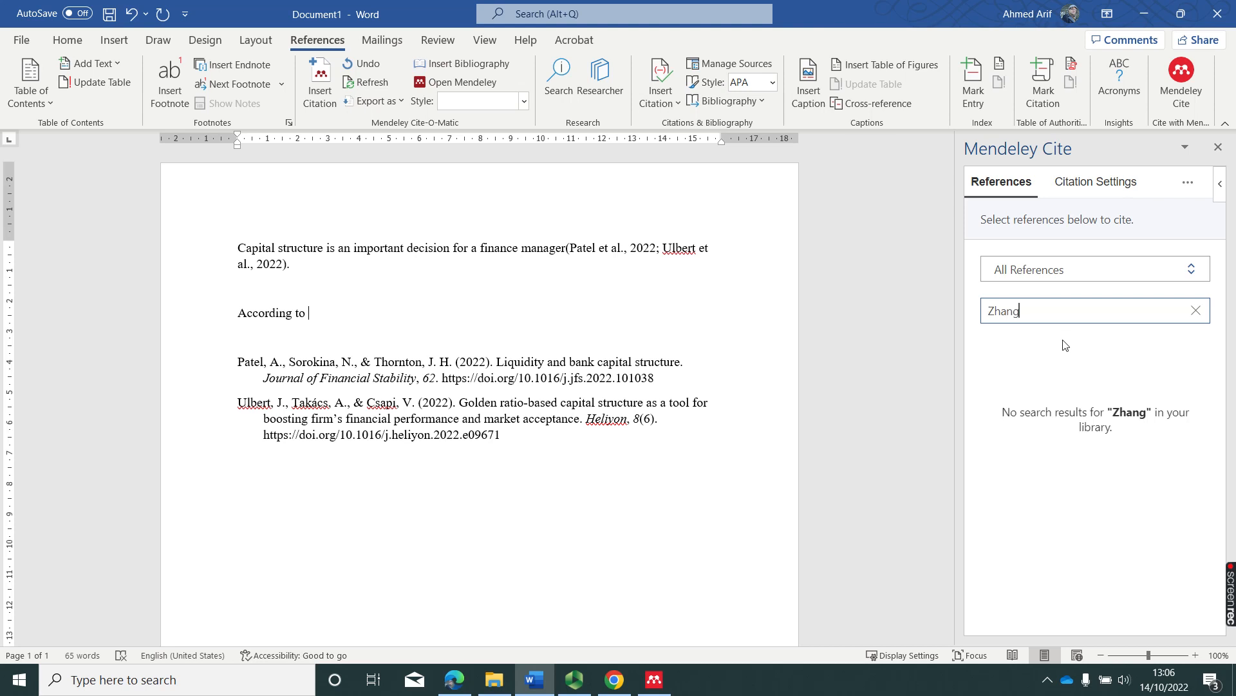
{"action": "key", "text": "BackSpace"}
{"action": "key", "text": "BackSpace"}
{"action": "key", "text": "BackSpace"}
{"action": "type", "text": "e"}
{"action": "left_click", "coordinate": [988, 348]}
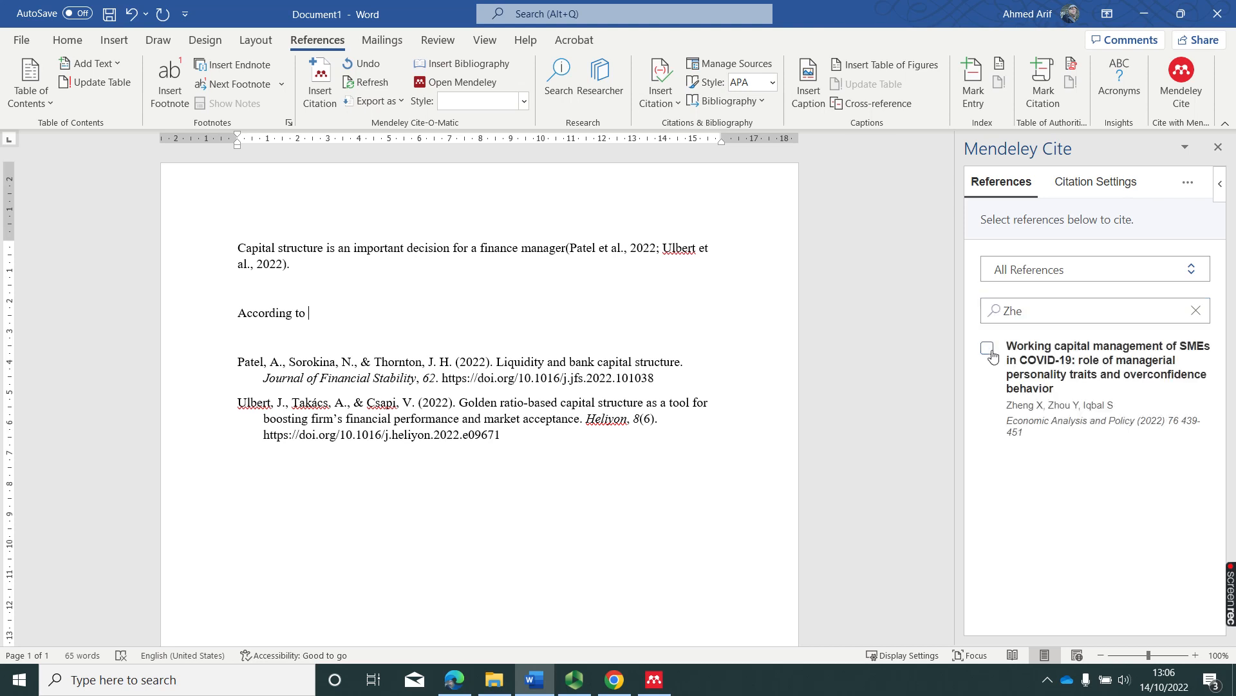
{"action": "left_click", "coordinate": [1037, 608]}
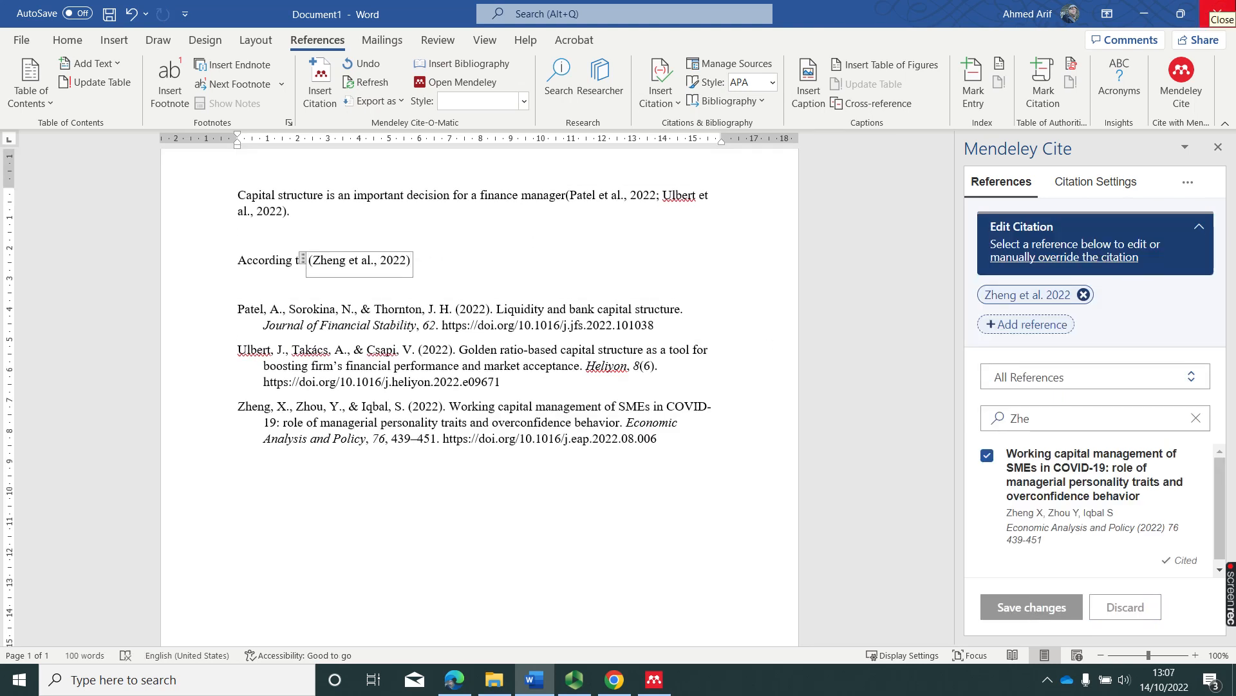
{"action": "key", "text": "Right"}
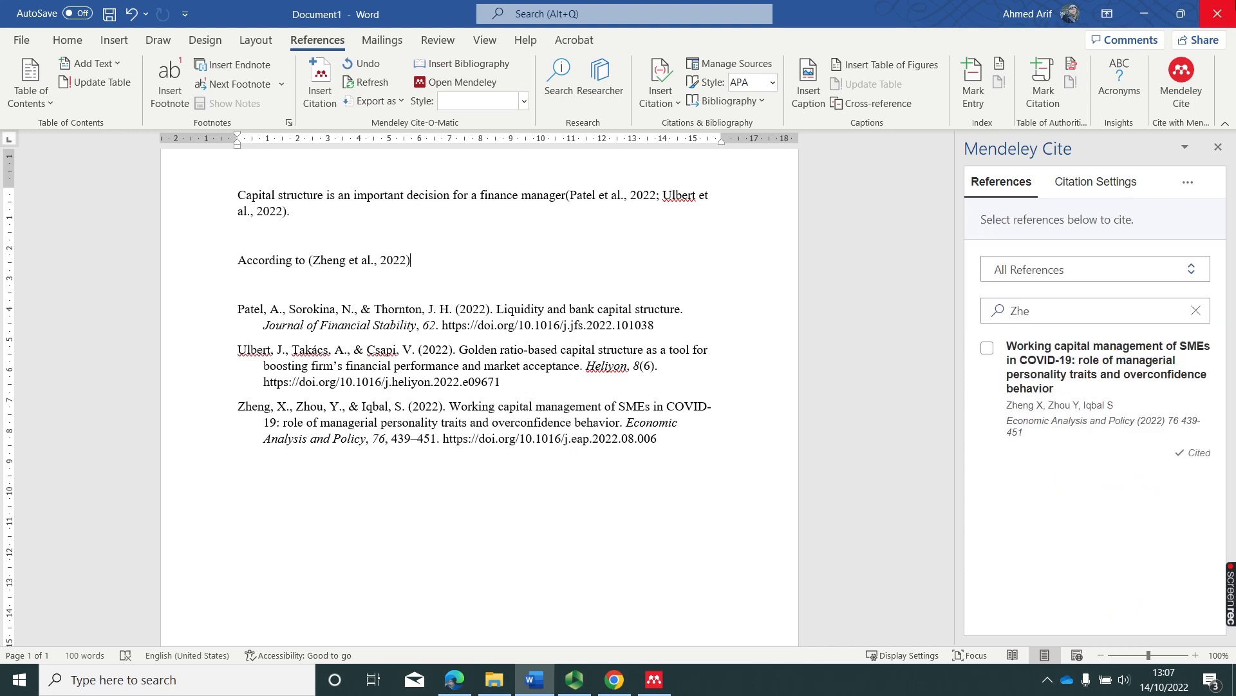
Finish the sentence with ', working capital management became challenging during COVID-19'.
{"action": "type", "text": "<"}
{"action": "key", "text": "BackSpace"}
{"action": "type", "text": ", working capital management be"}
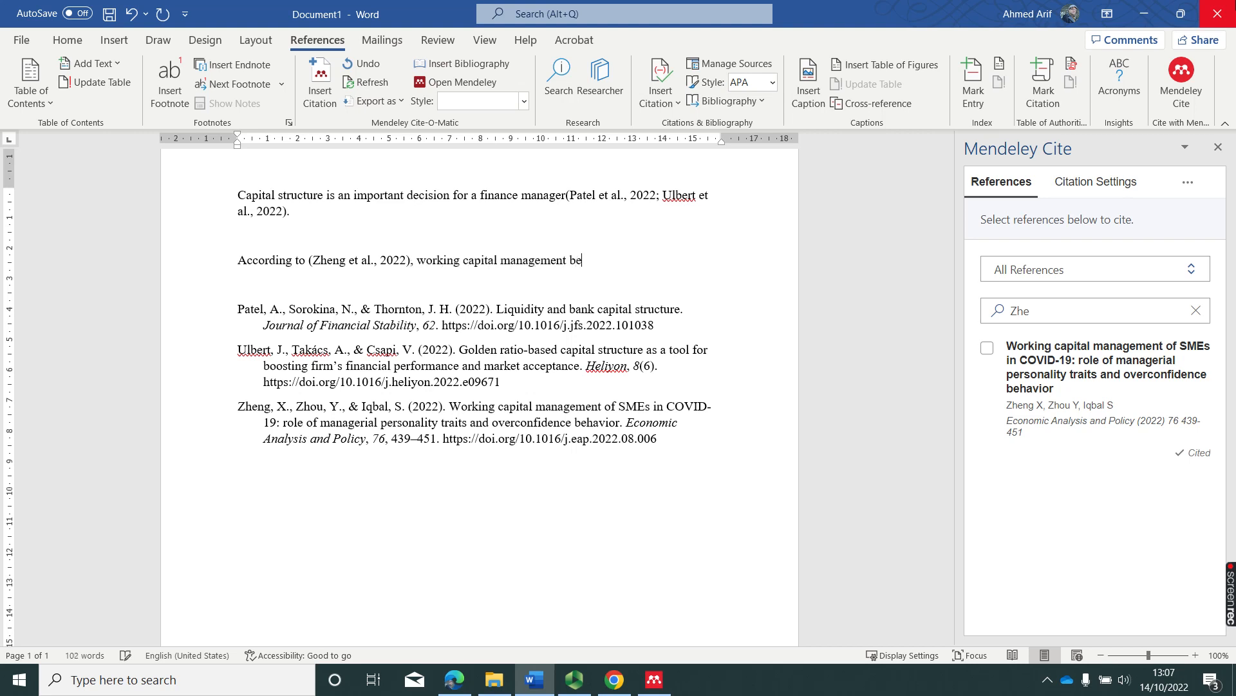
{"action": "type", "text": "cam"}
{"action": "key", "text": "BackSpace"}
{"action": "key", "text": "BackSpace"}
{"action": "type", "text": "ame challenging during"}
{"action": "type", "text": " COVID"}
{"action": "type", "text": "-19."}
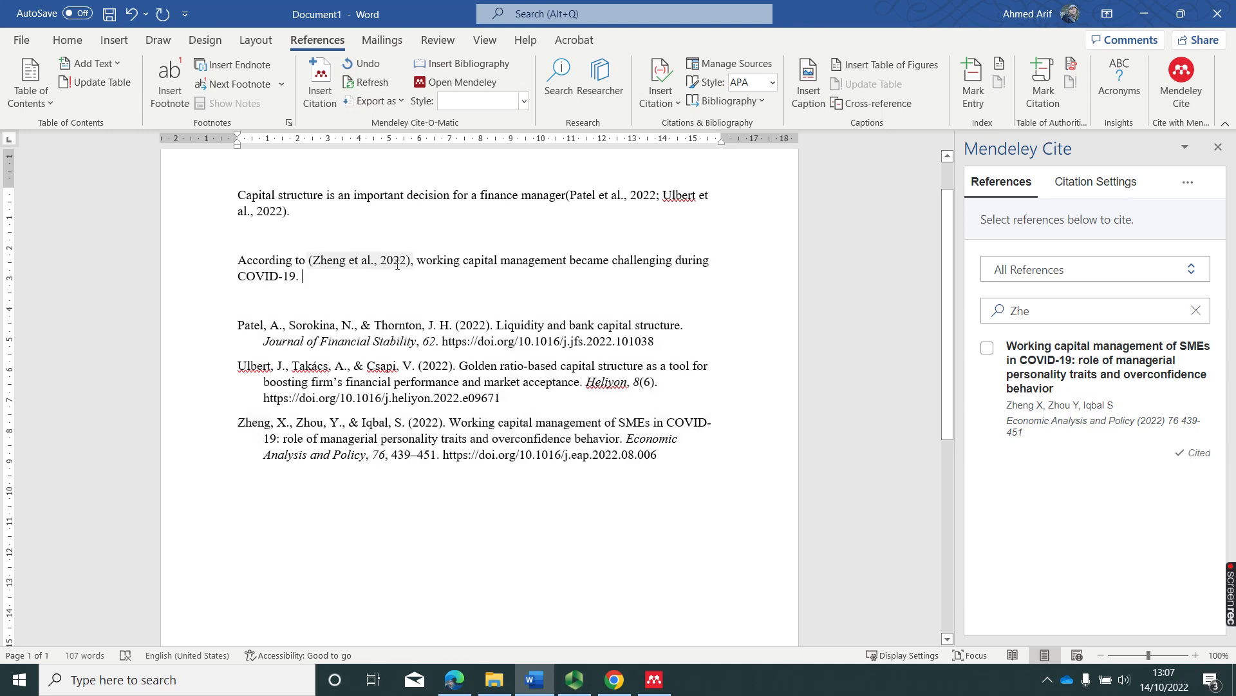
{"action": "left_click", "coordinate": [318, 266]}
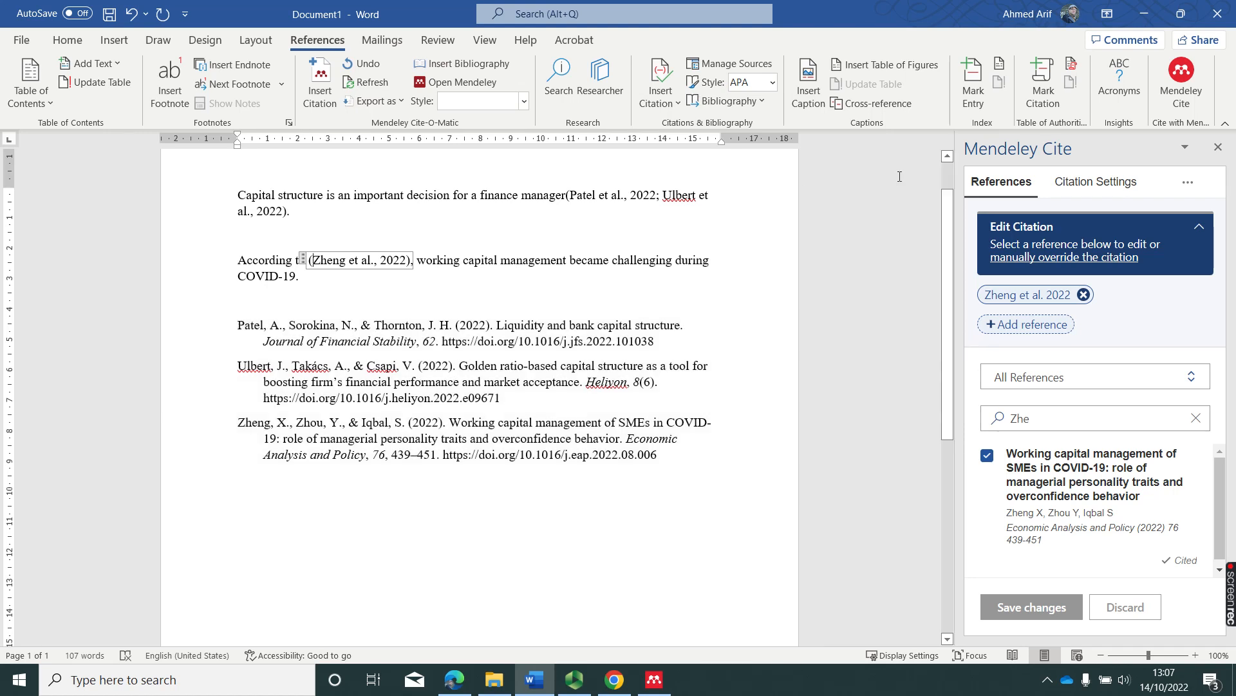
Try the IEEE and then the Vancouver citation styles on the document.
{"action": "left_click", "coordinate": [1084, 183]}
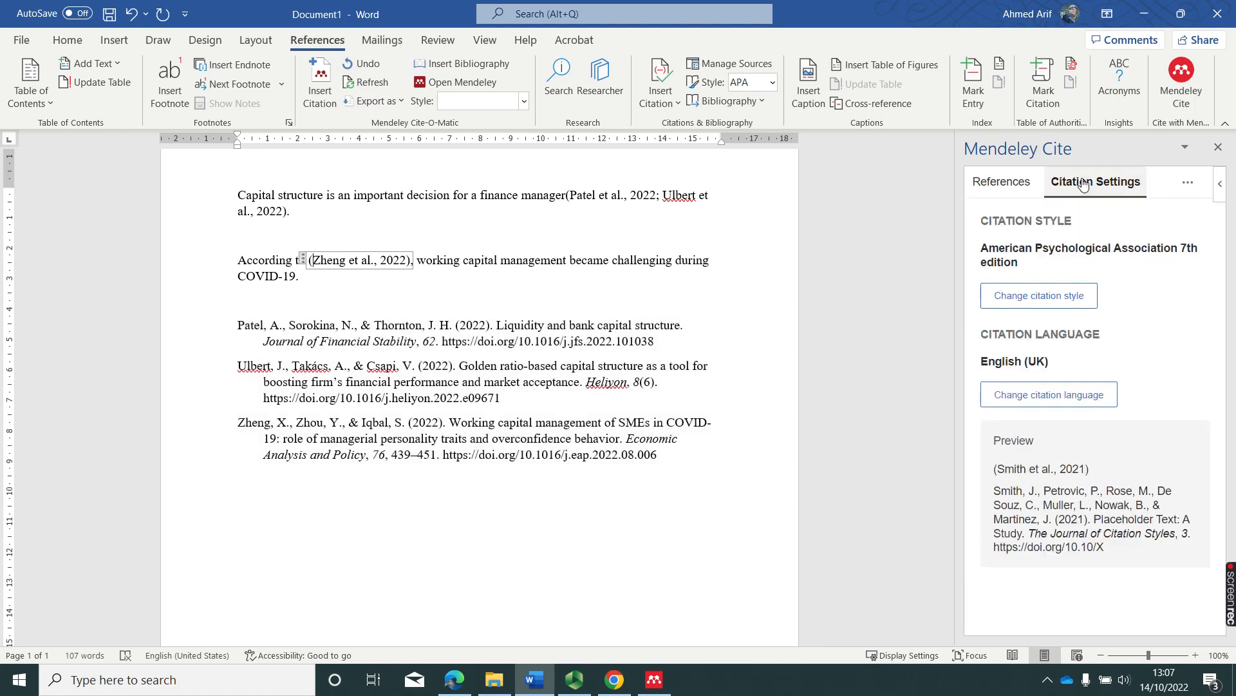
{"action": "left_click", "coordinate": [1036, 304]}
{"action": "scroll", "coordinate": [1088, 386], "scroll_direction": "down", "scroll_amount": 3}
{"action": "scroll", "coordinate": [1079, 303], "scroll_direction": "up", "scroll_amount": 2}
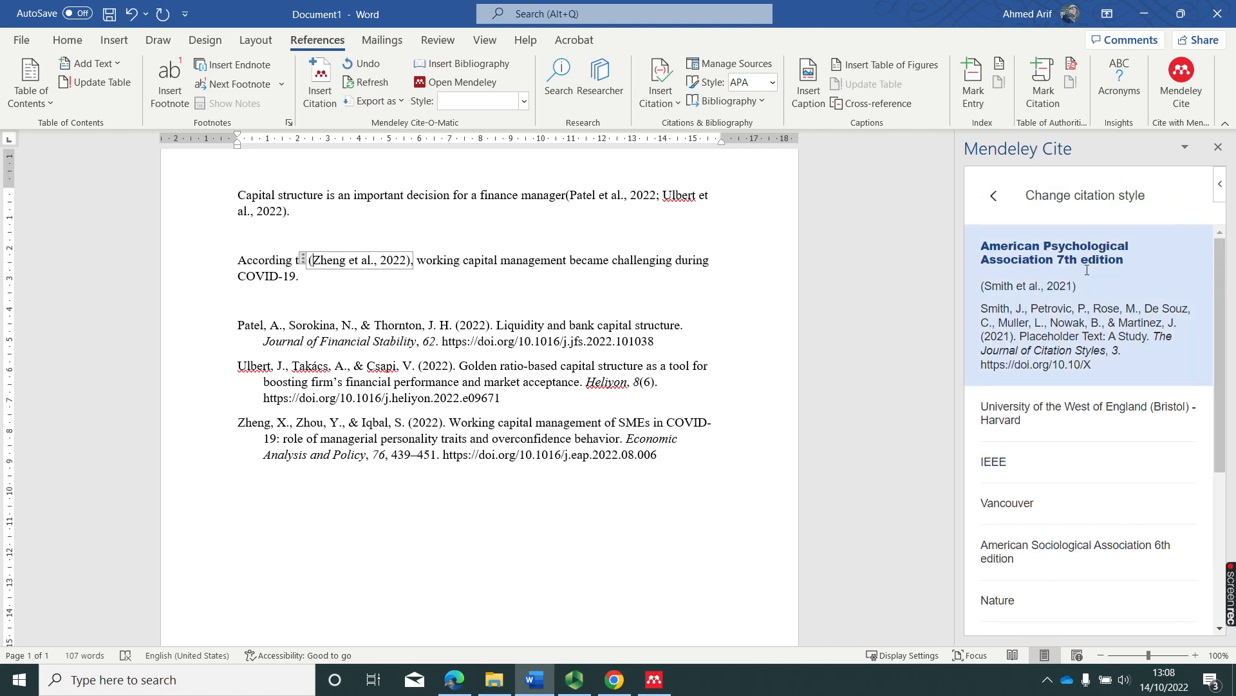
{"action": "scroll", "coordinate": [1082, 277], "scroll_direction": "down", "scroll_amount": 4}
{"action": "scroll", "coordinate": [1072, 314], "scroll_direction": "up", "scroll_amount": 4}
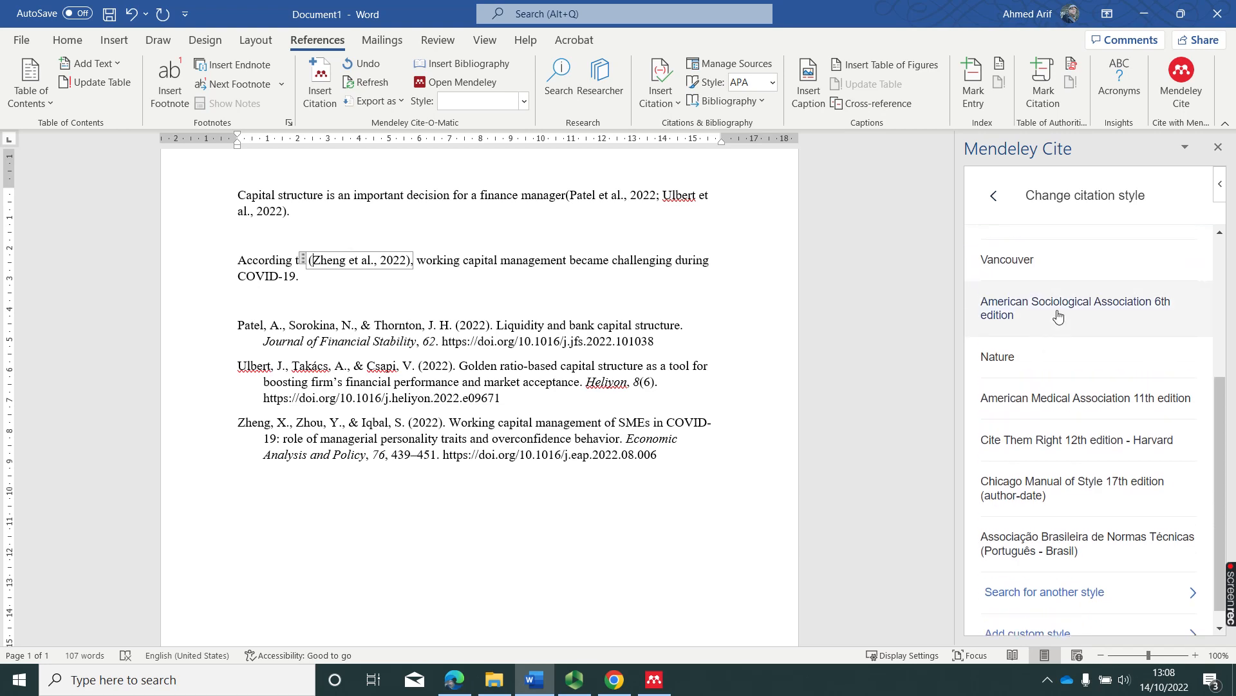
{"action": "left_click", "coordinate": [1029, 390]}
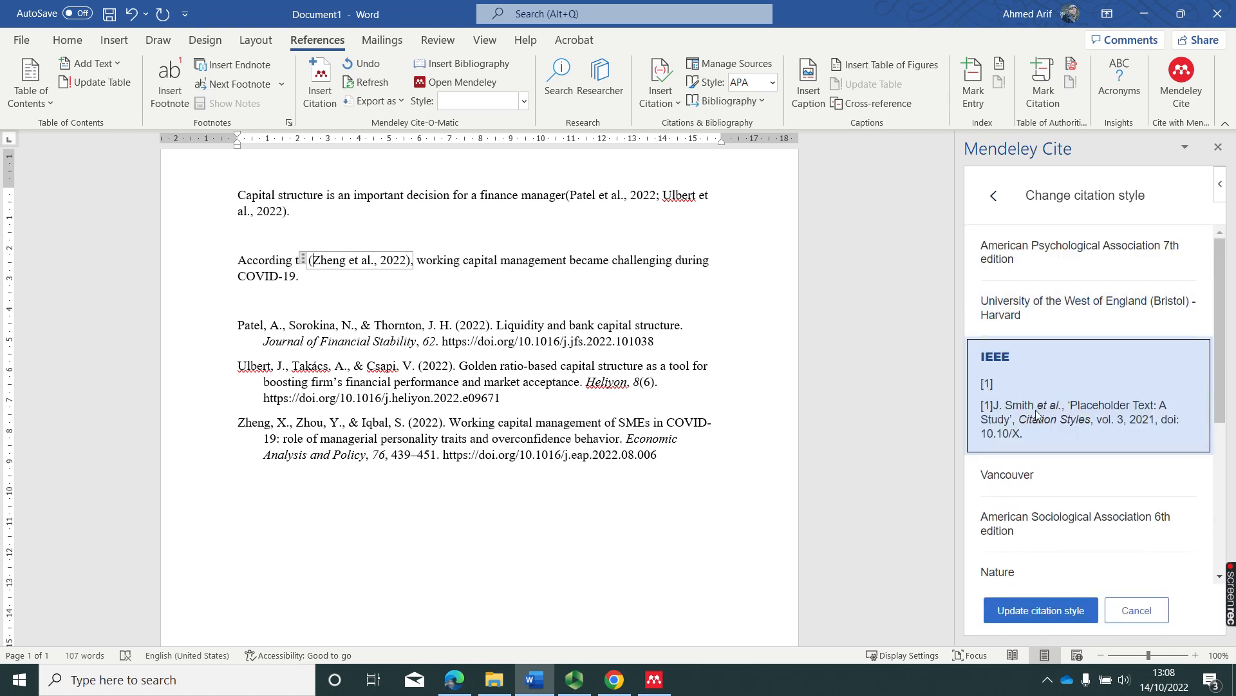
{"action": "left_click", "coordinate": [1055, 615]}
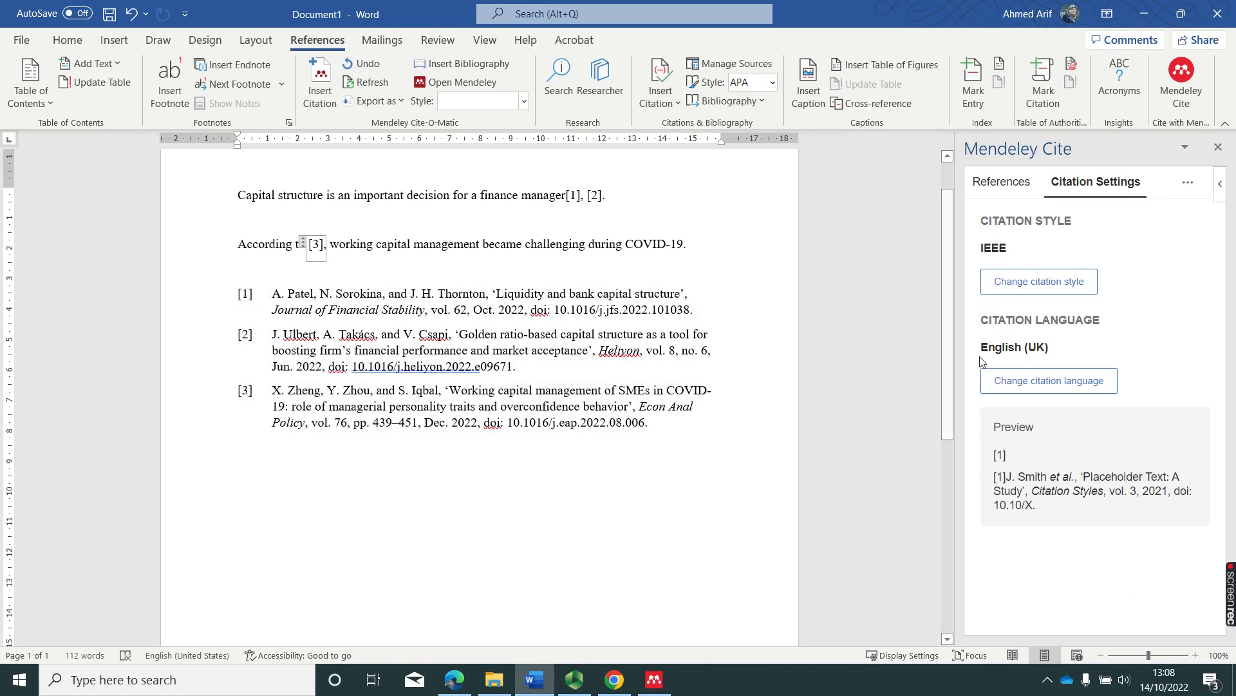
{"action": "left_click", "coordinate": [1043, 282]}
{"action": "left_click", "coordinate": [1034, 481]}
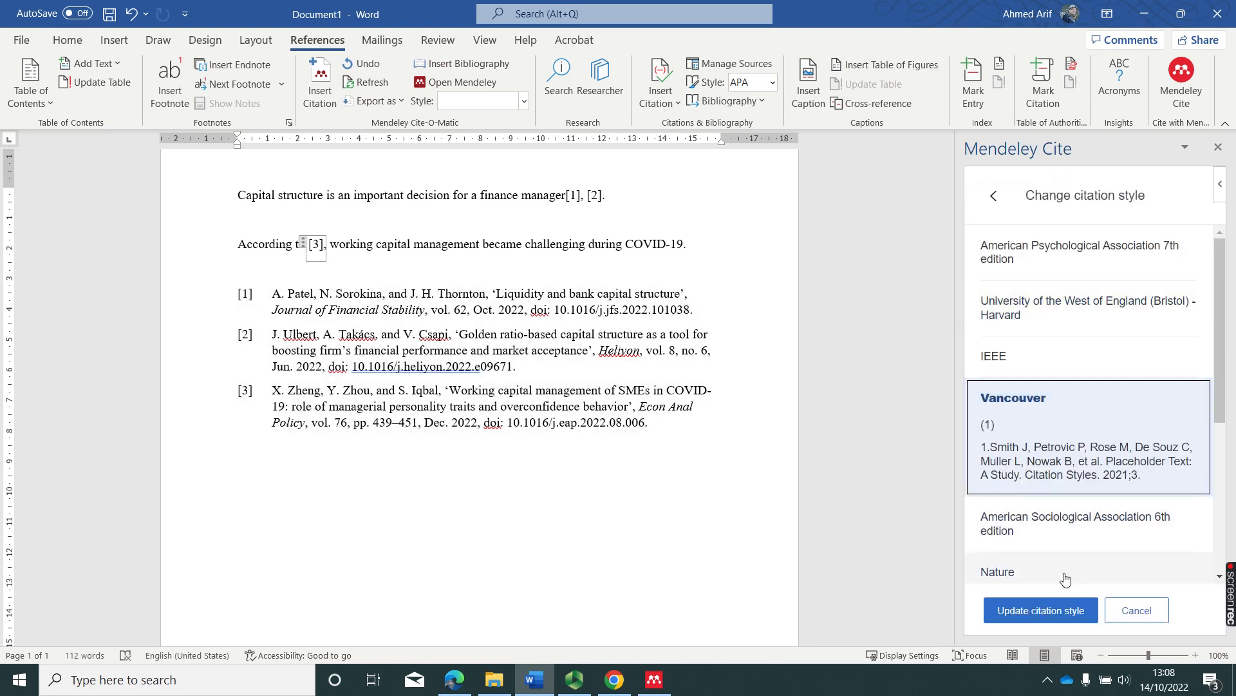
{"action": "left_click", "coordinate": [1043, 613]}
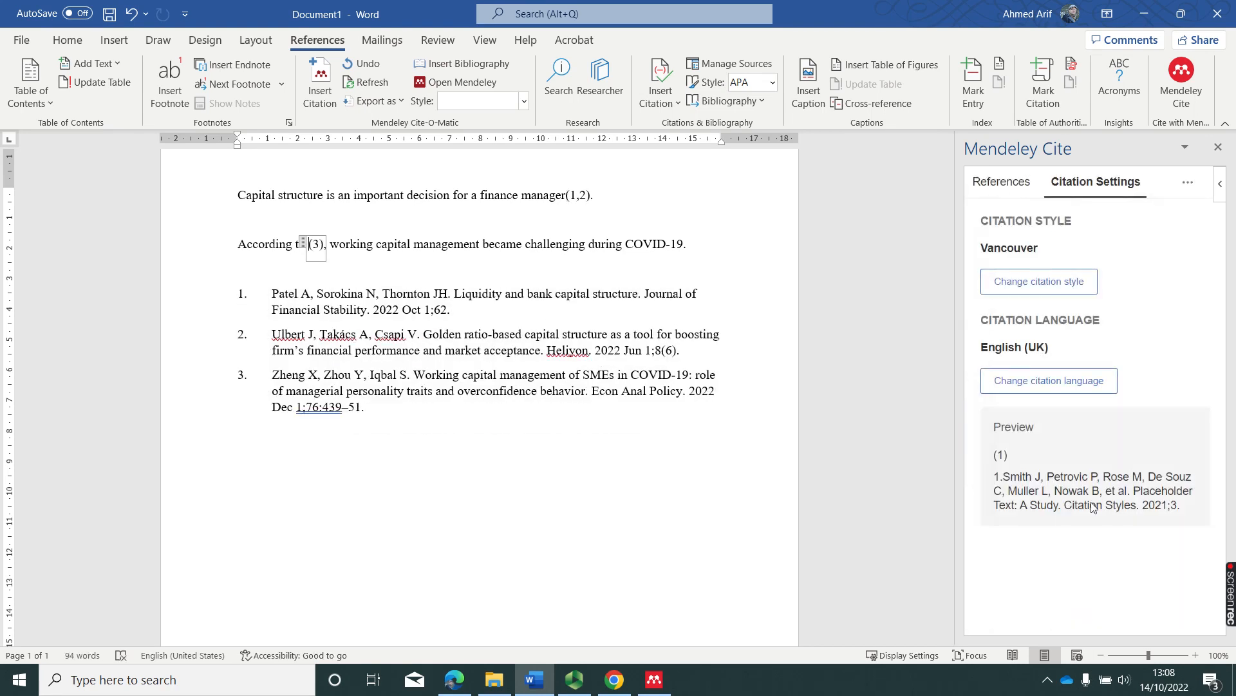
Search for and apply the University of the West of England (Bristol) - Harvard style.
{"action": "left_click", "coordinate": [1038, 295]}
{"action": "scroll", "coordinate": [1089, 406], "scroll_direction": "down", "scroll_amount": 3}
{"action": "left_click", "coordinate": [1074, 579]}
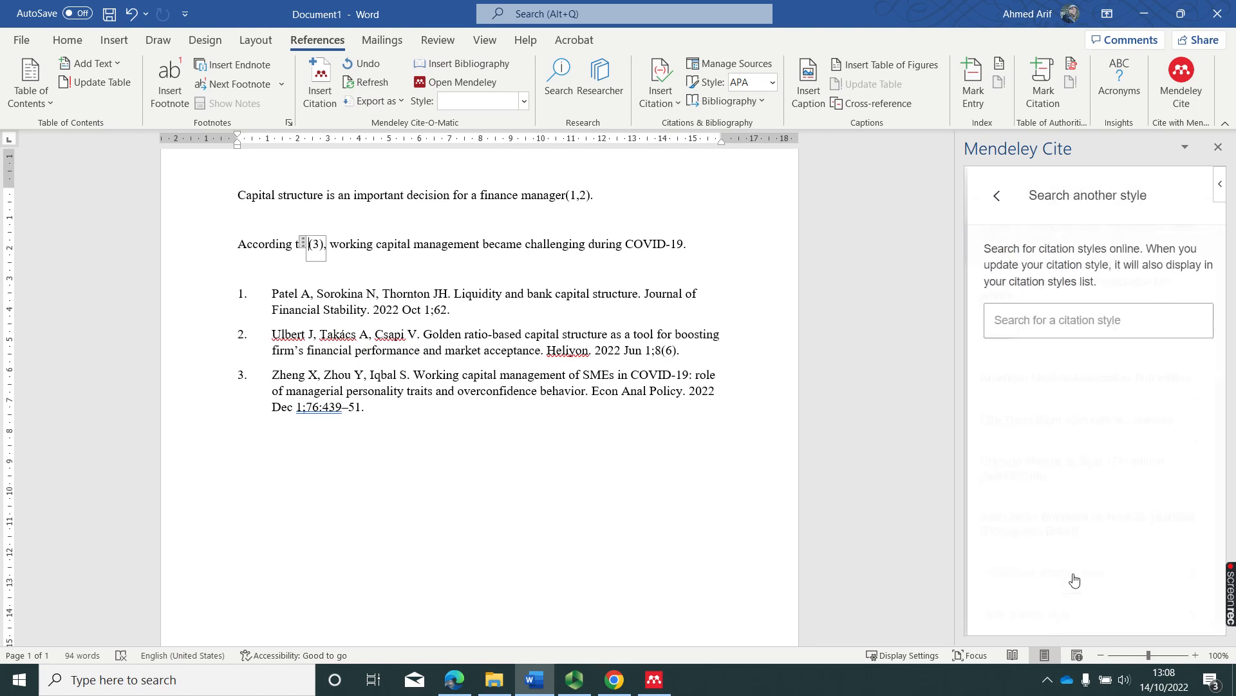
{"action": "left_click", "coordinate": [1088, 326]}
{"action": "type", "text": "University of the West of England"}
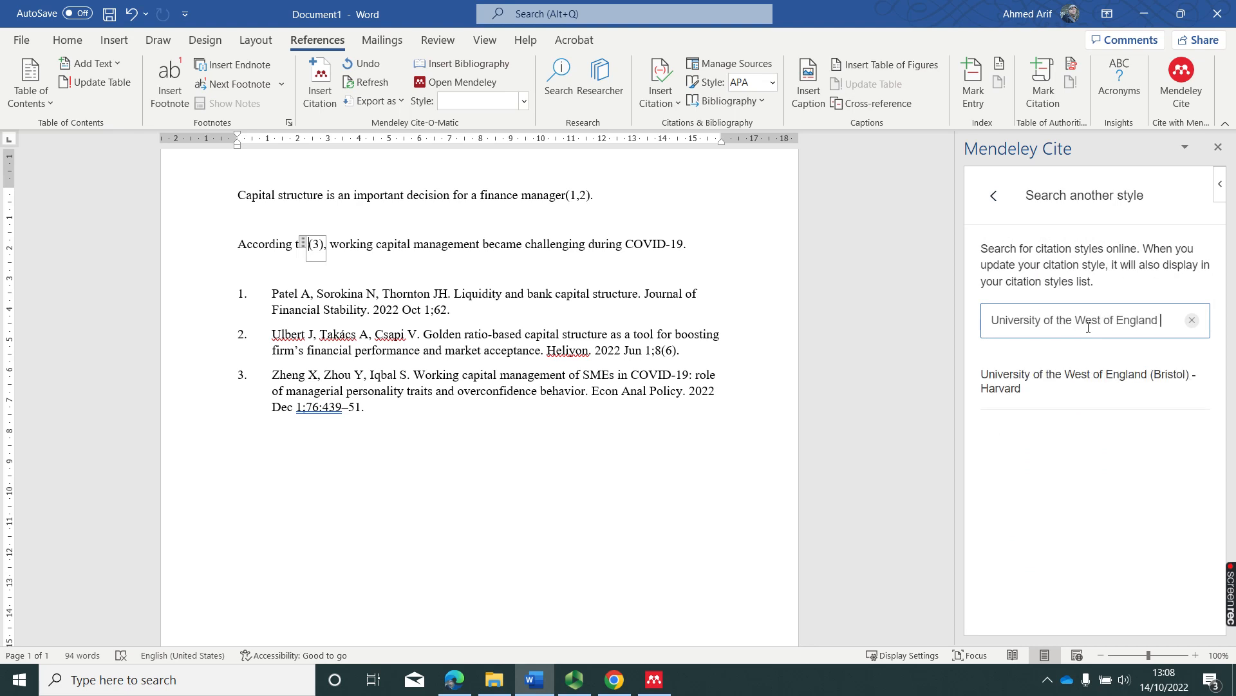
{"action": "left_click", "coordinate": [1079, 386]}
{"action": "left_click", "coordinate": [1038, 609]}
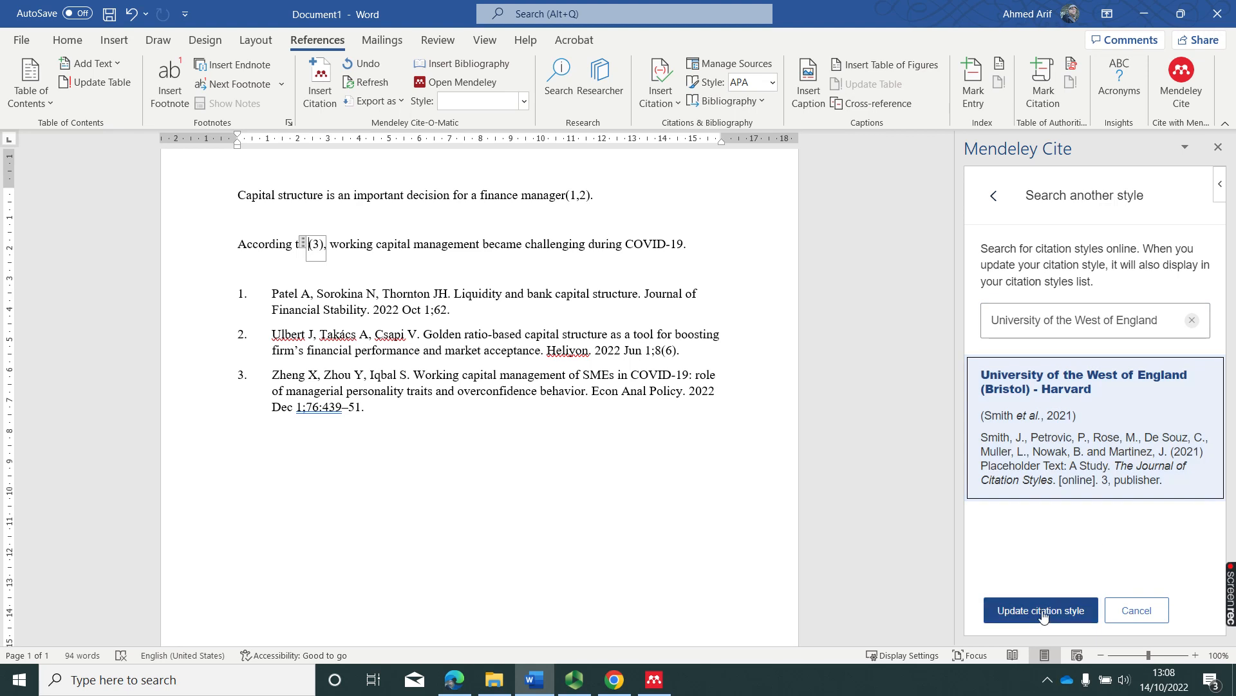
Close the Mendeley pane and edit the citation to read 'Zheng, Zhou and Iqbal (2022)'.
{"action": "left_click", "coordinate": [1218, 147]}
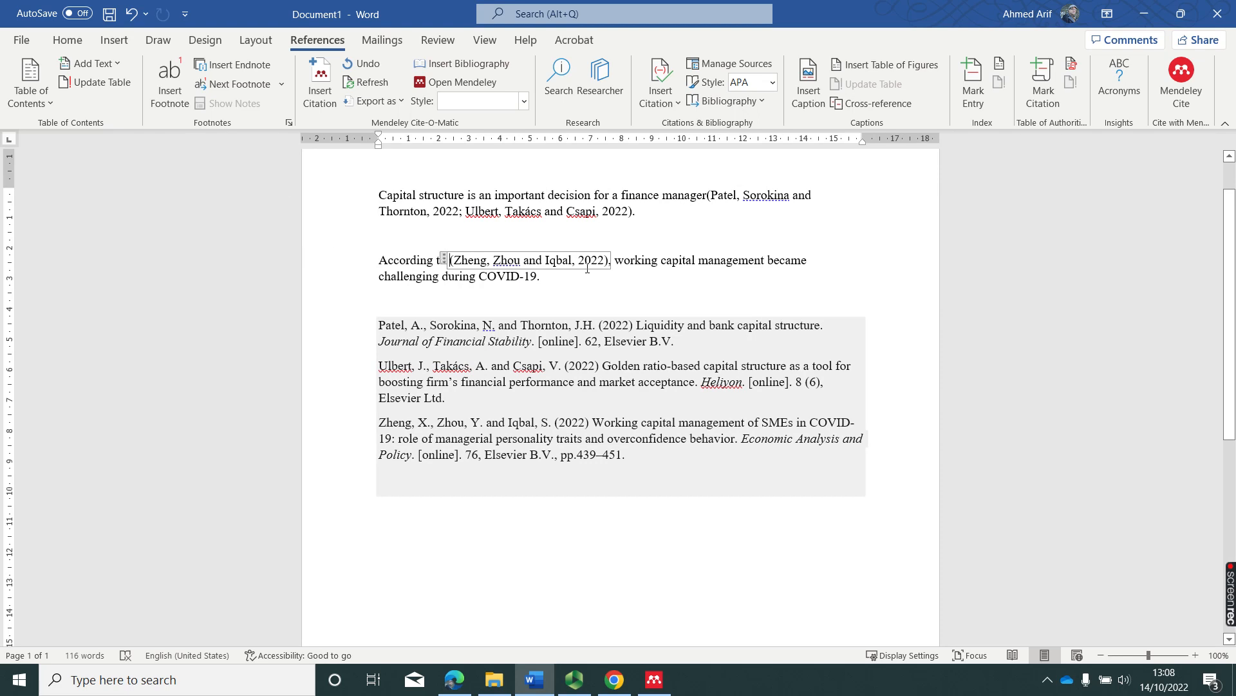
{"action": "type", "text": "("}
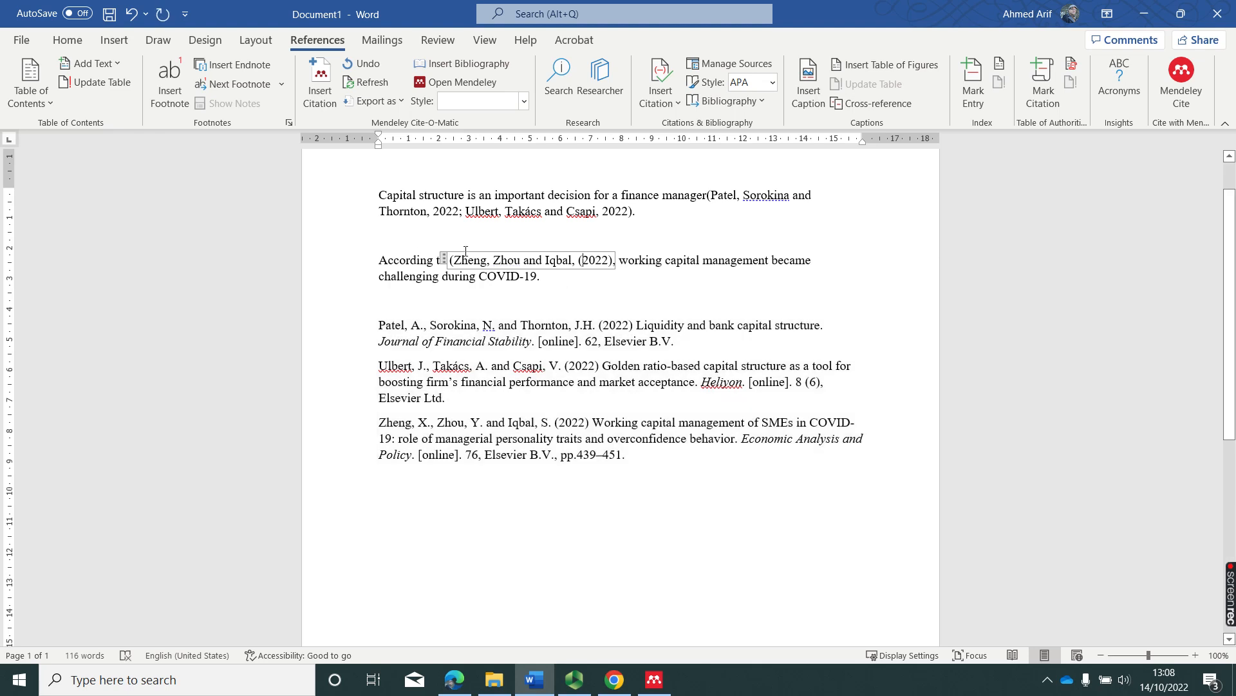
{"action": "key", "text": "BackSpace"}
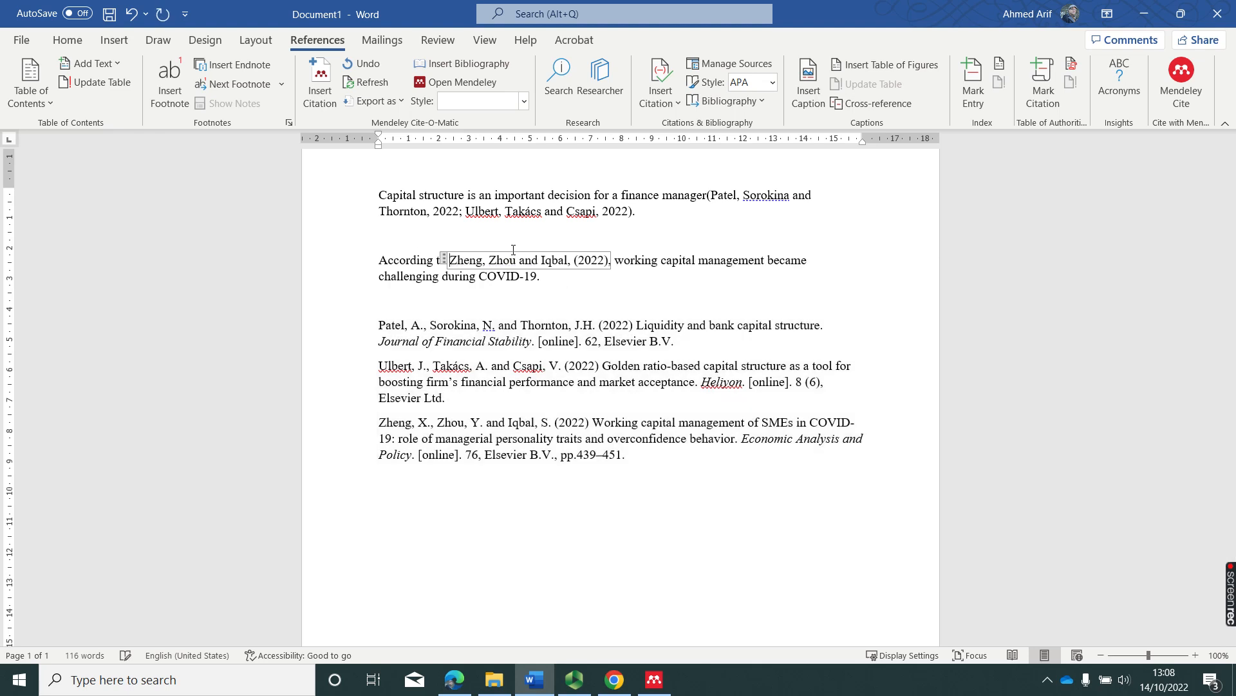
{"action": "left_click", "coordinate": [569, 260]}
{"action": "key", "text": "Delete"}
{"action": "left_click", "coordinate": [616, 309]}
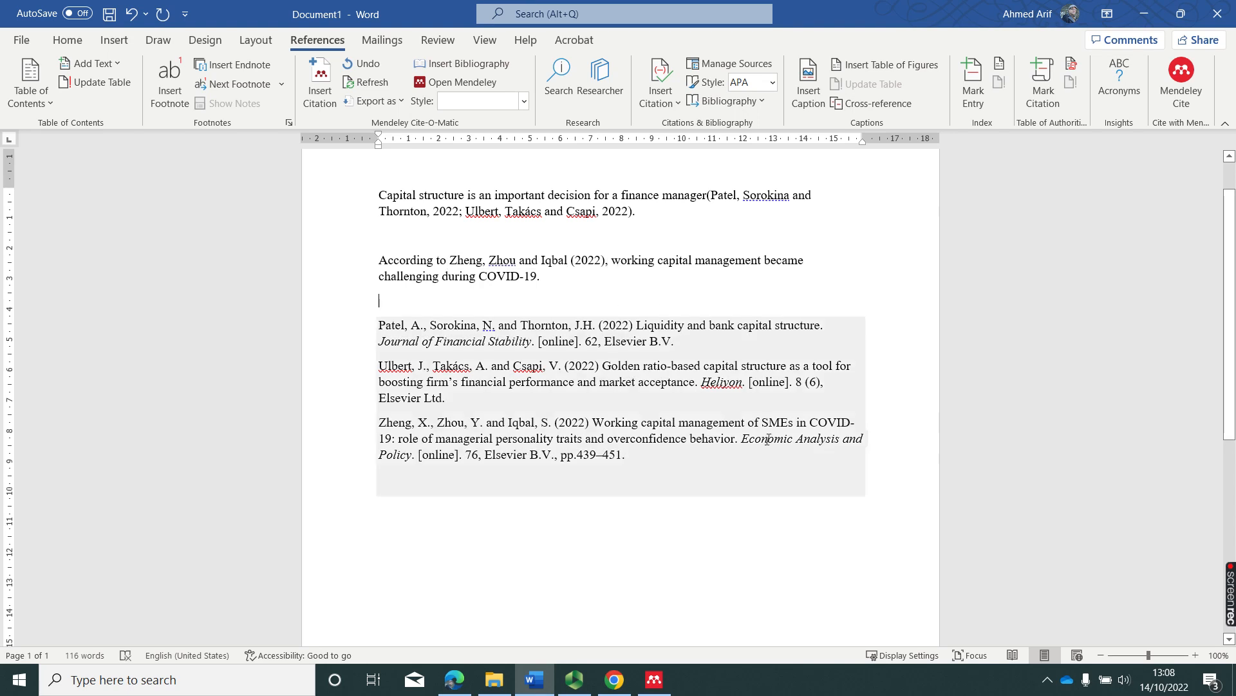